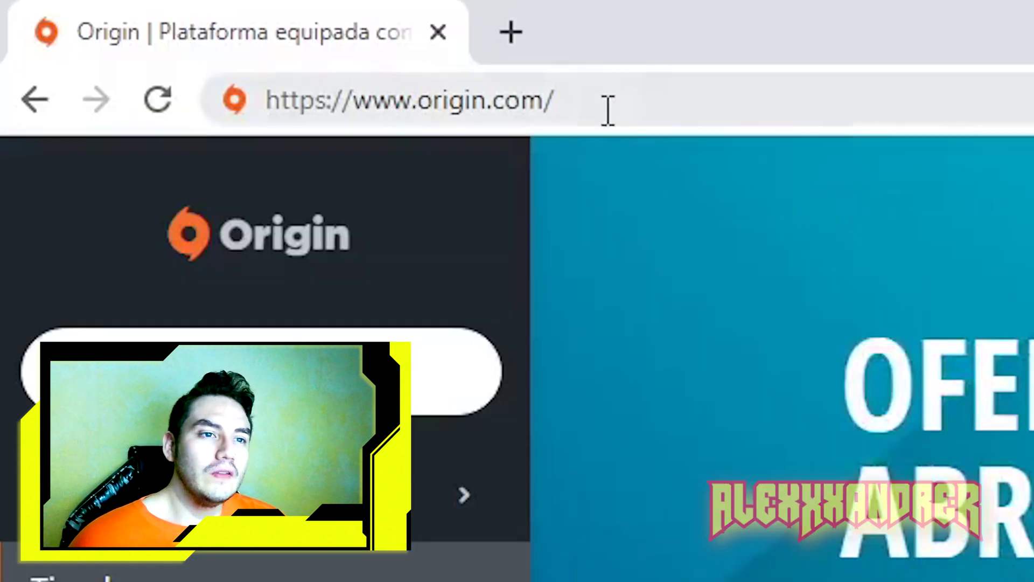
- Pick Spanish (Mexico) under Preferencias de idioma and save it with Guardar
{"action": "left_click", "coordinate": [608, 111]}
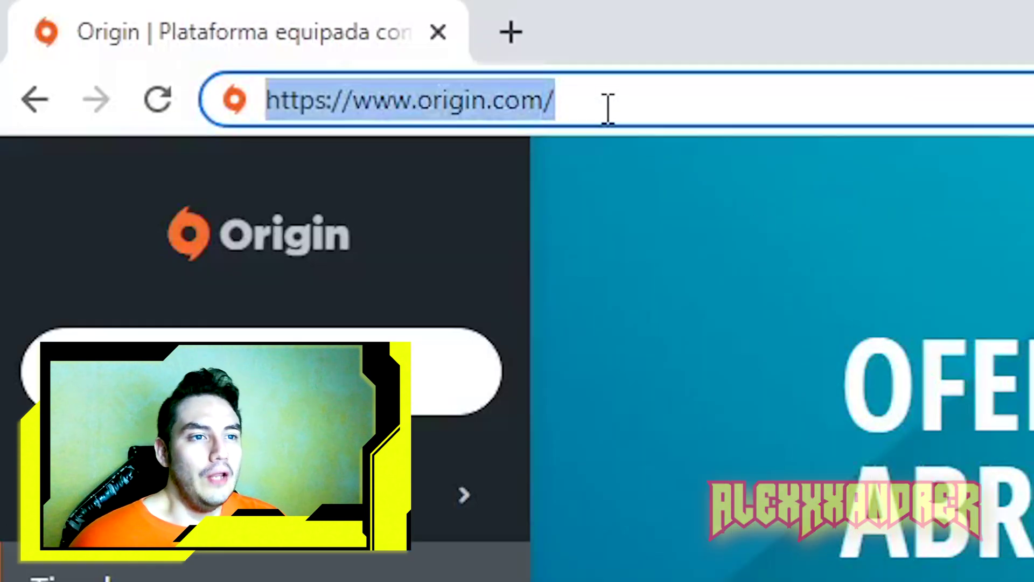
{"action": "left_click", "coordinate": [608, 110]}
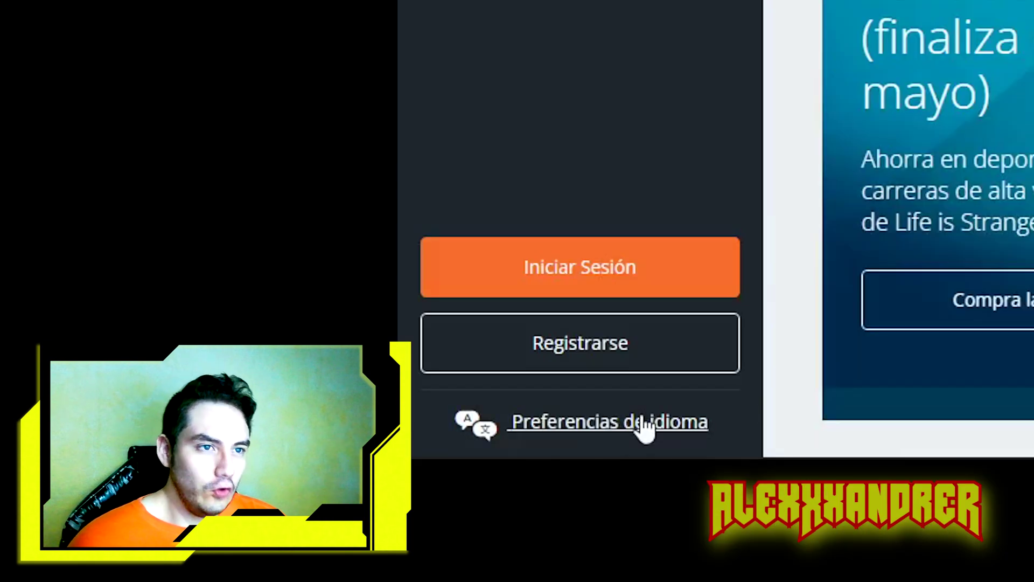
{"action": "left_click", "coordinate": [642, 423]}
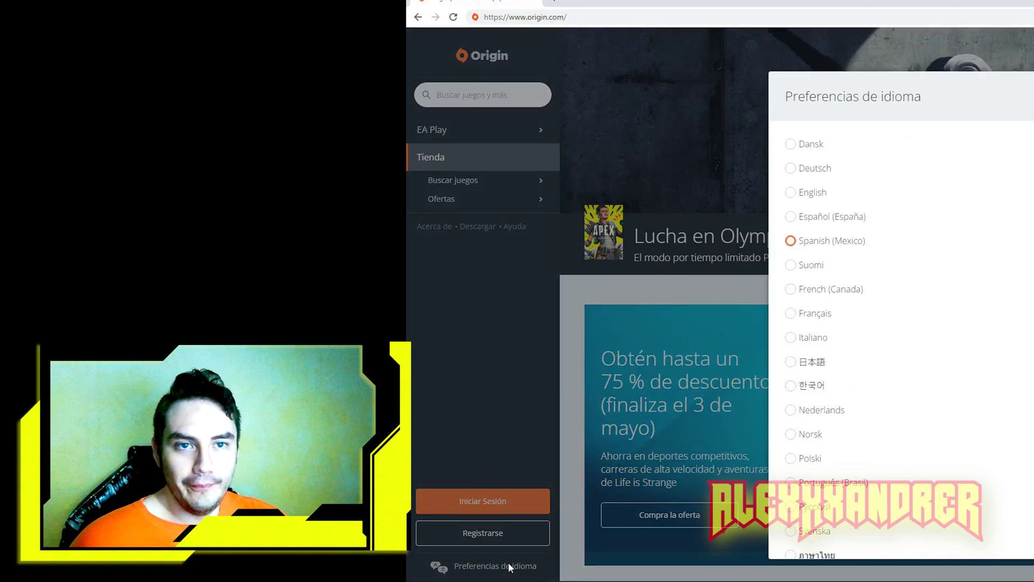
{"action": "left_click", "coordinate": [791, 216]}
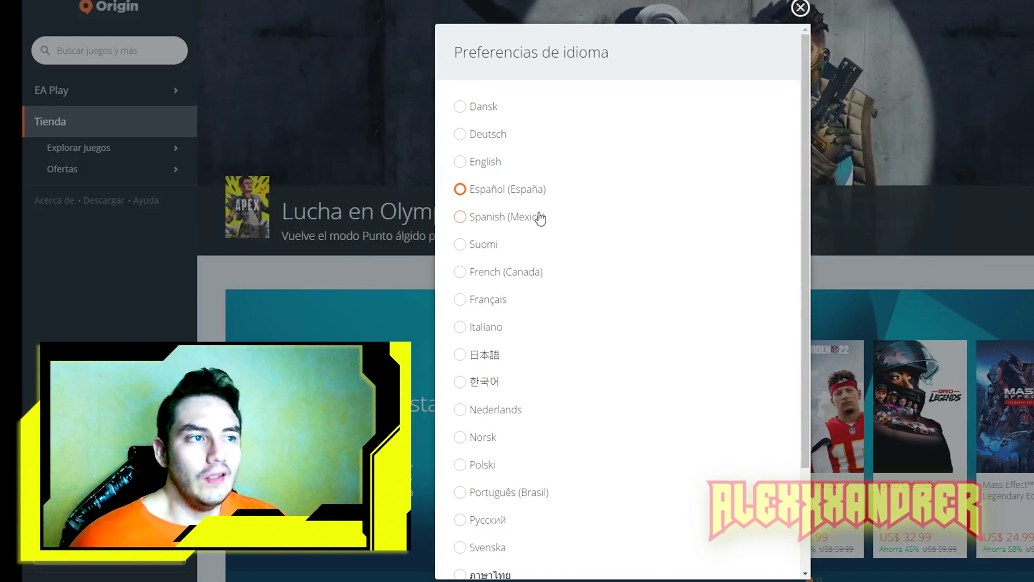
{"action": "left_click", "coordinate": [539, 217]}
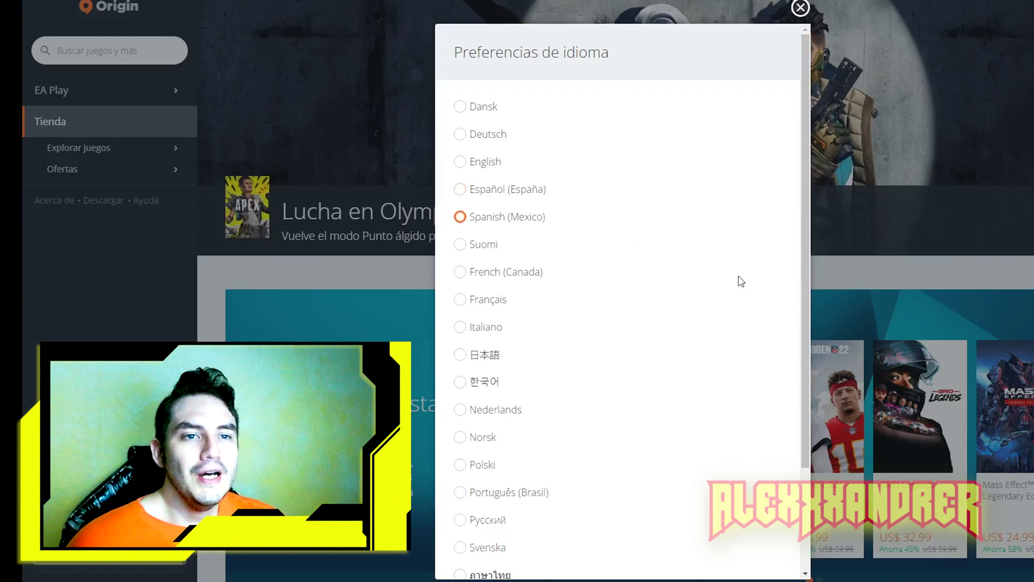
{"action": "scroll", "coordinate": [739, 279], "scroll_direction": "down", "scroll_amount": 3}
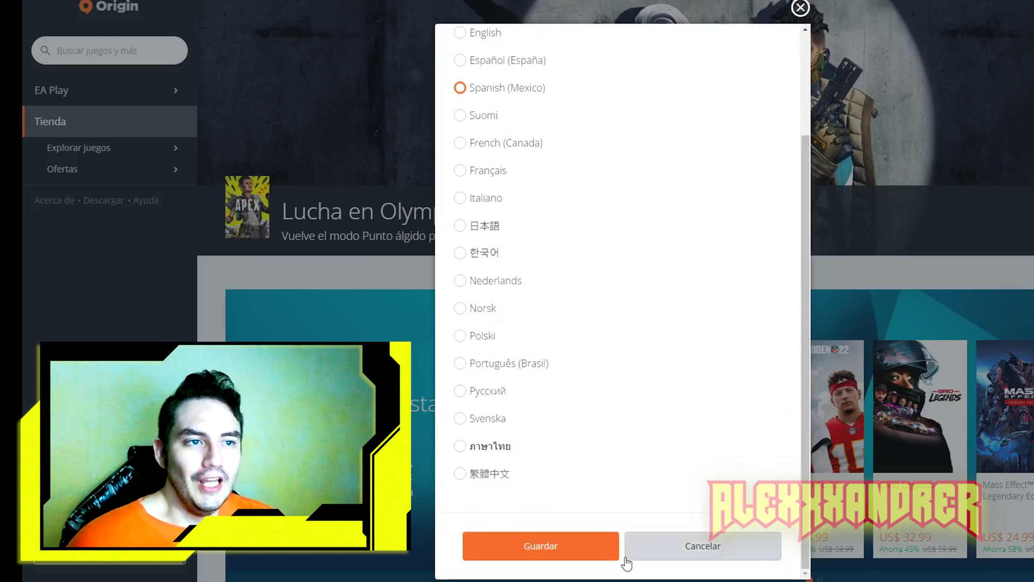
{"action": "left_click", "coordinate": [576, 546]}
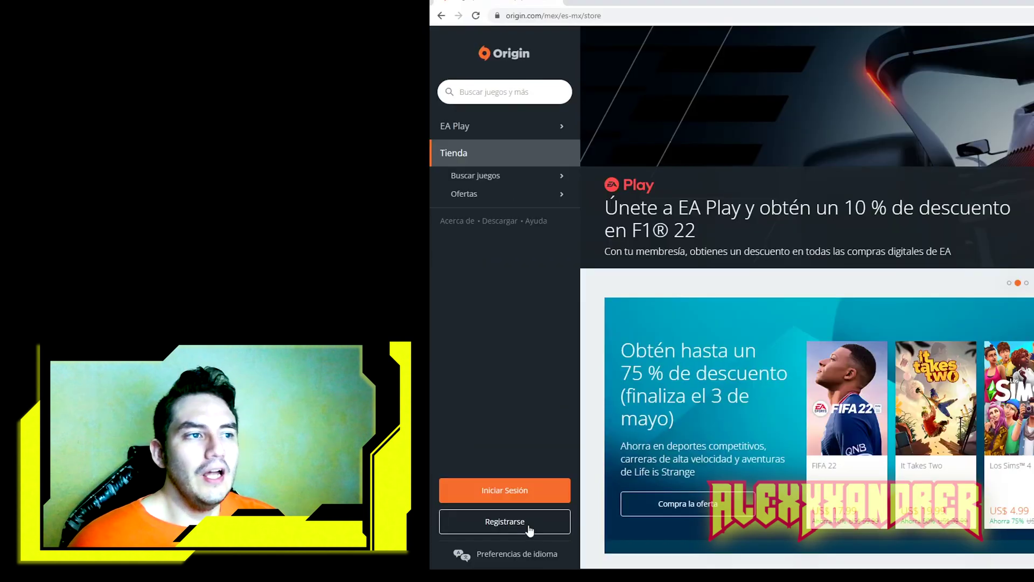
- Start a new EA account sign-up and choose Perú as the country
{"action": "left_click", "coordinate": [643, 372]}
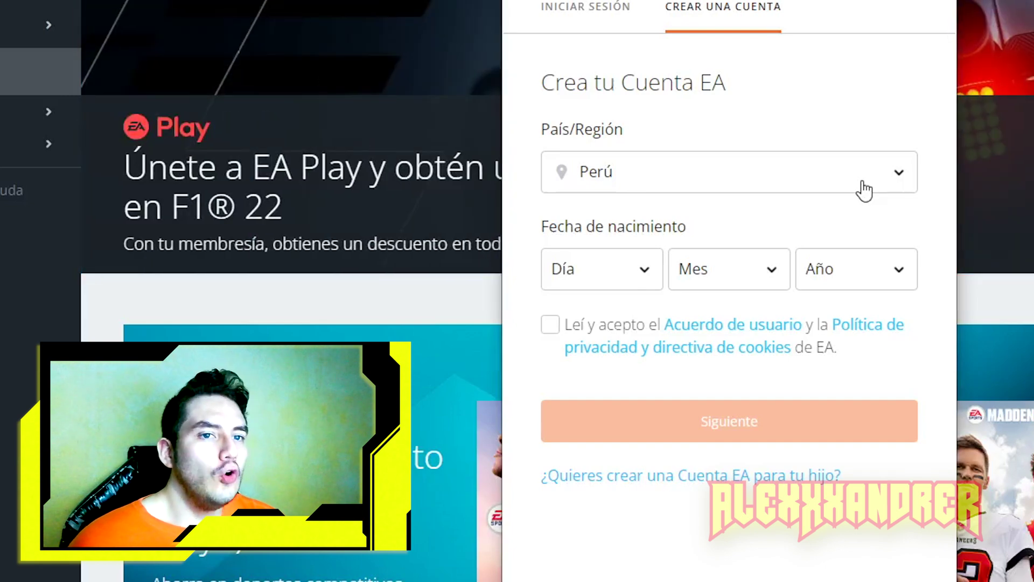
{"action": "left_click", "coordinate": [864, 191]}
{"action": "mouse_move", "coordinate": [983, 438]}
{"action": "left_mouse_down"}
{"action": "mouse_move", "coordinate": [965, 313]}
{"action": "mouse_move", "coordinate": [985, 259]}
{"action": "mouse_move", "coordinate": [971, 447]}
{"action": "left_mouse_up"}
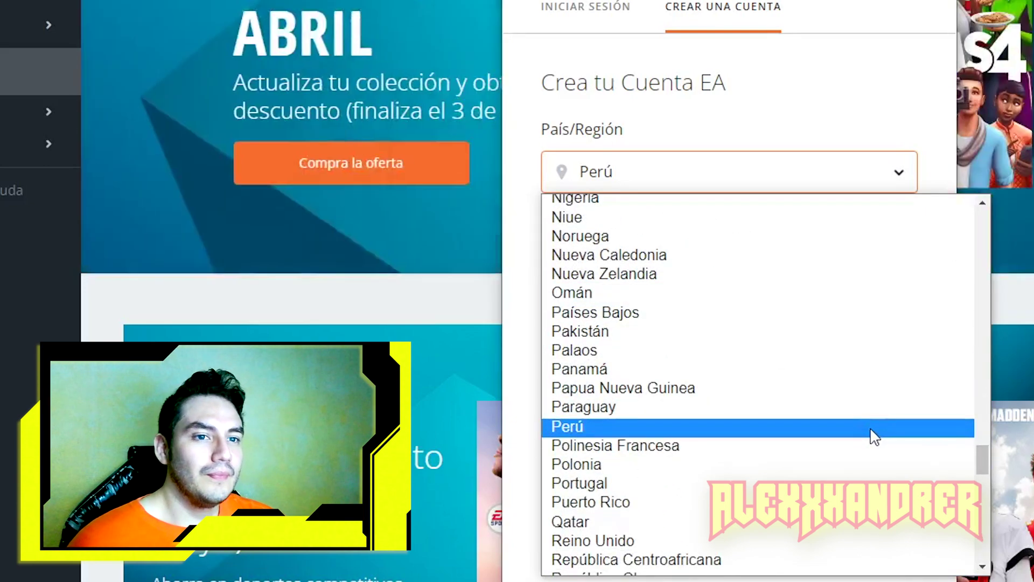
{"action": "left_click", "coordinate": [871, 429]}
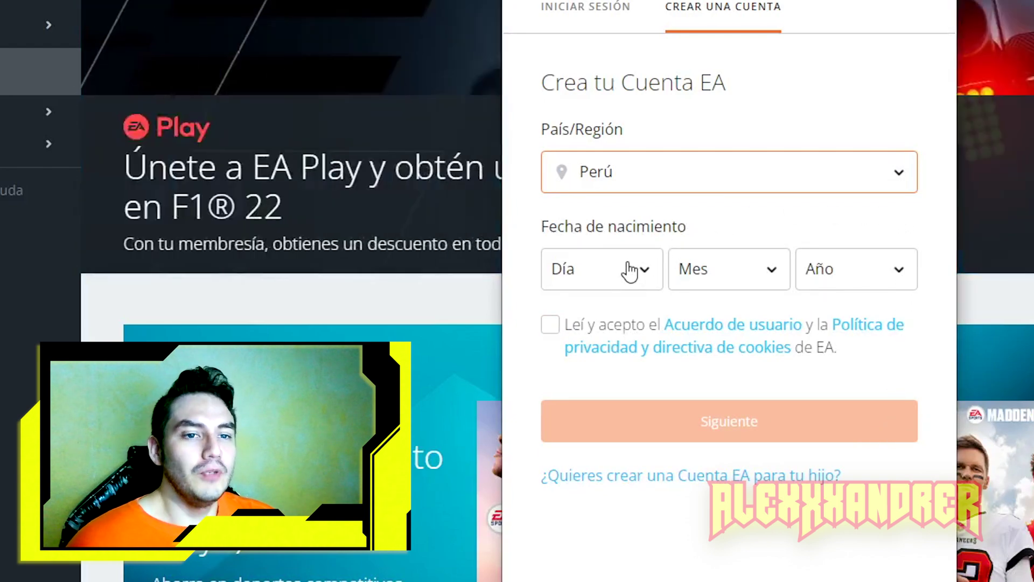
- Set the birth date to 1 Enero 1897 and accept the user agreement
{"action": "left_click", "coordinate": [630, 270]}
{"action": "left_click", "coordinate": [626, 318]}
{"action": "left_click", "coordinate": [734, 270]}
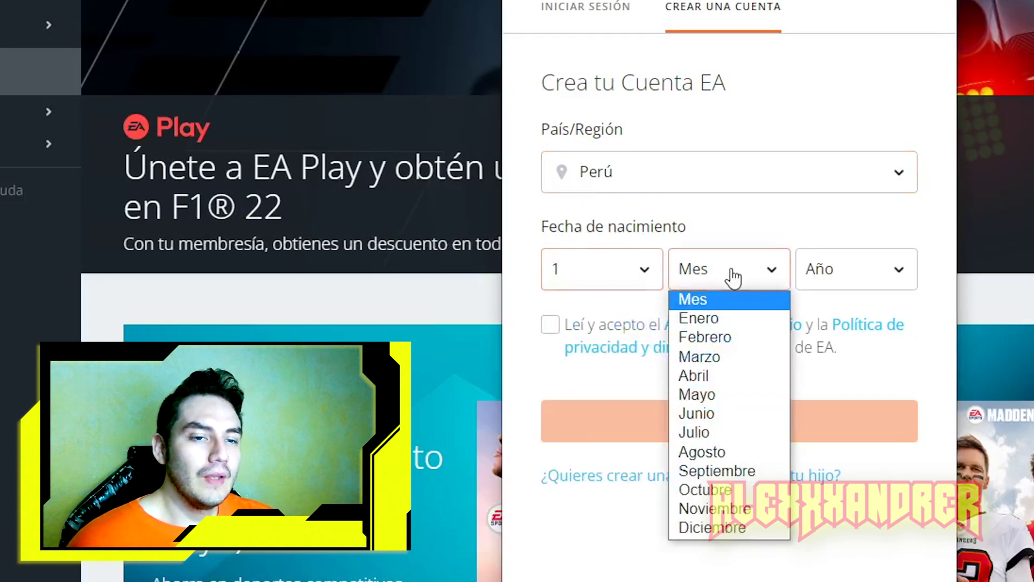
{"action": "left_click", "coordinate": [725, 319]}
{"action": "left_click", "coordinate": [845, 272]}
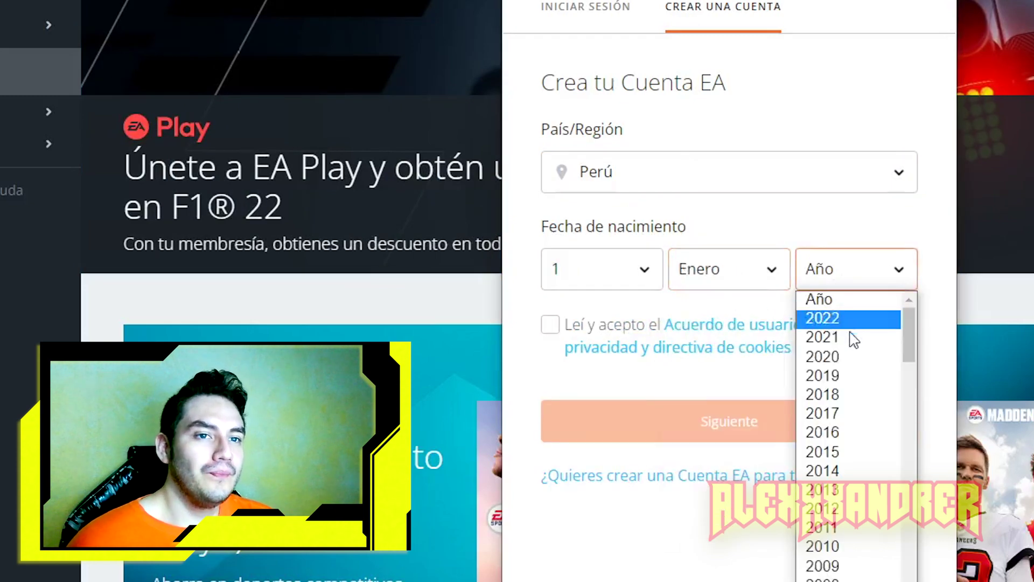
{"action": "scroll", "coordinate": [854, 340], "scroll_direction": "down", "scroll_amount": 20}
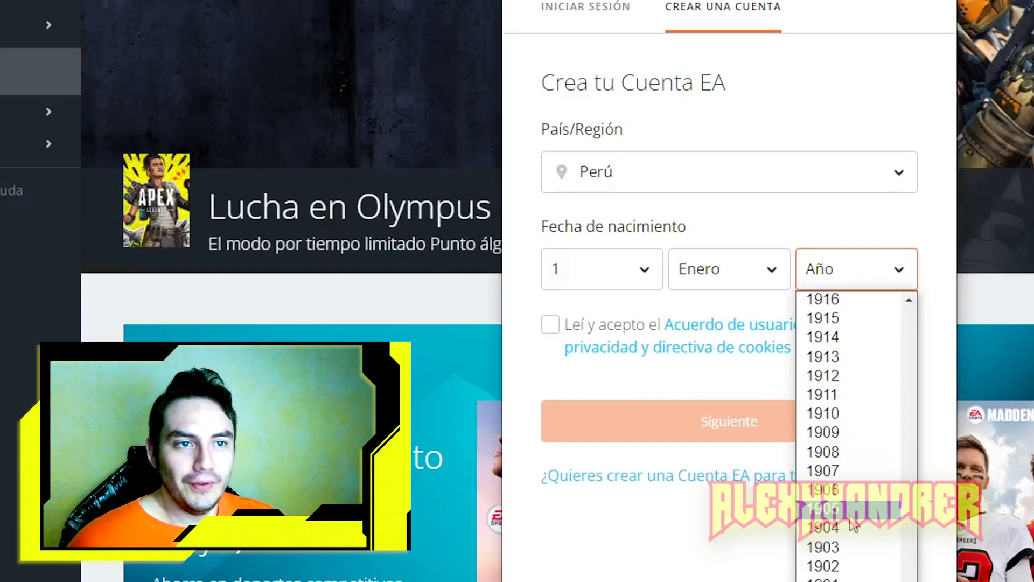
{"action": "scroll", "coordinate": [861, 517], "scroll_direction": "down", "scroll_amount": 2}
{"action": "left_click", "coordinate": [861, 517]}
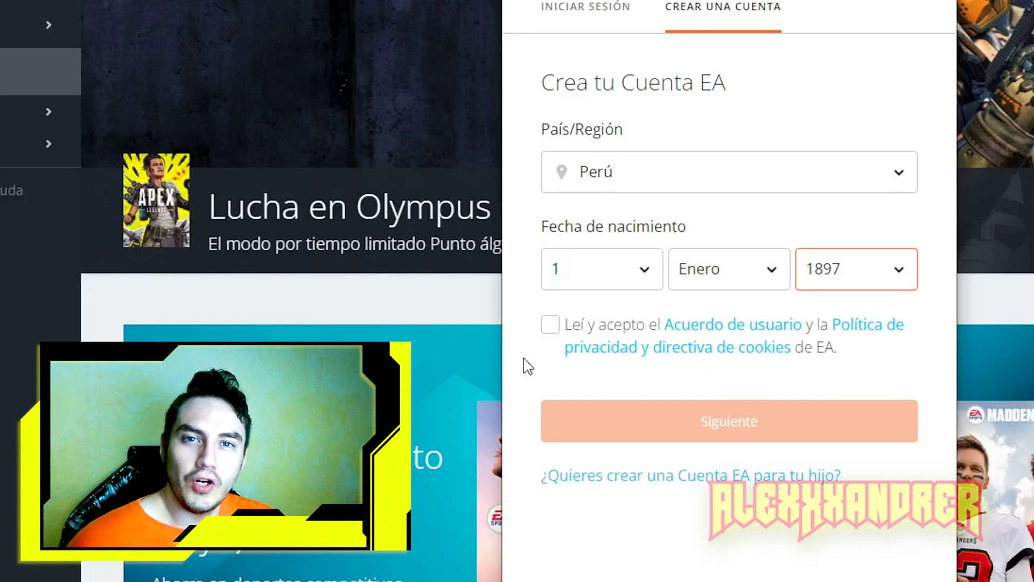
{"action": "left_click", "coordinate": [548, 328]}
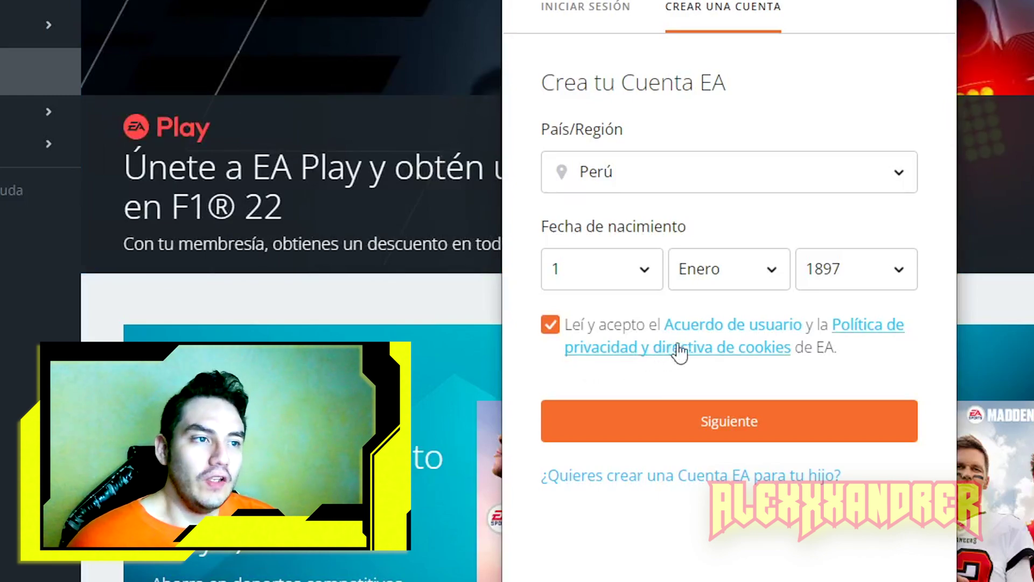
{"action": "right_click", "coordinate": [770, 333]}
{"action": "left_click", "coordinate": [817, 342]}
{"action": "right_click", "coordinate": [886, 329]}
{"action": "left_click", "coordinate": [928, 342]}
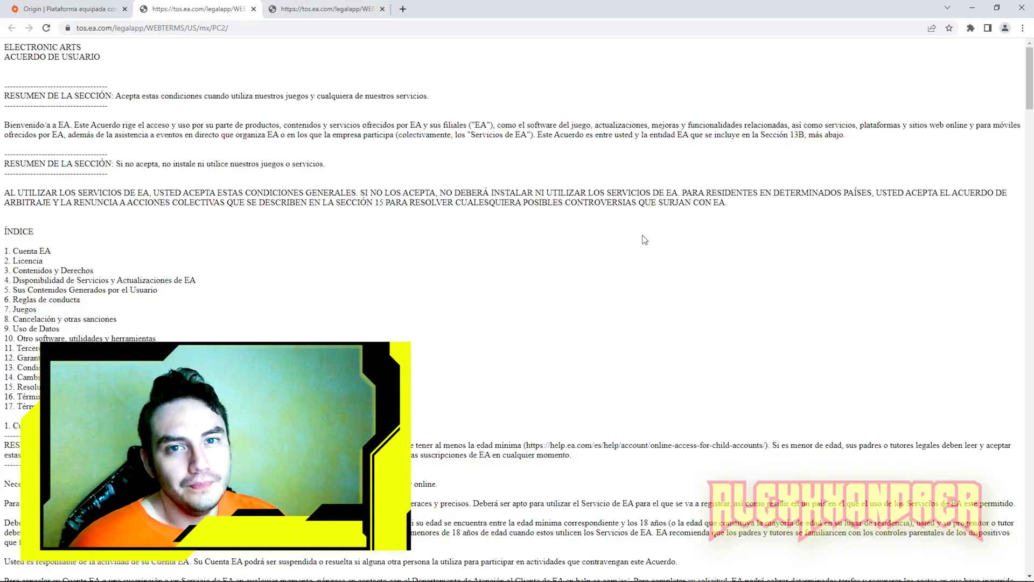
{"action": "mouse_move", "coordinate": [1029, 78]}
{"action": "left_mouse_down"}
{"action": "mouse_move", "coordinate": [1029, 377]}
{"action": "mouse_move", "coordinate": [1029, 72]}
{"action": "left_mouse_up"}
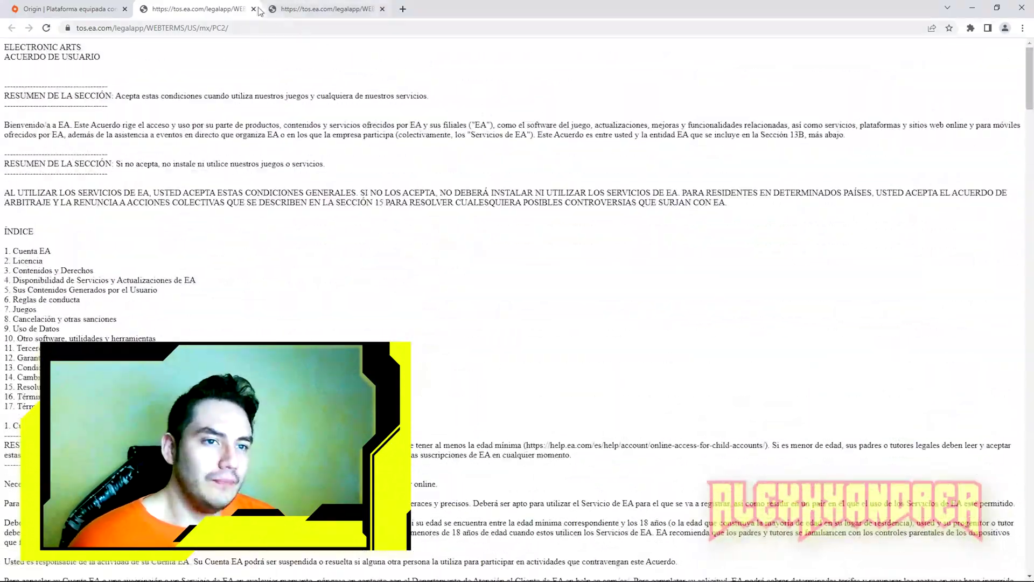
{"action": "left_click", "coordinate": [253, 9]}
{"action": "mouse_move", "coordinate": [1032, 76]}
{"action": "left_mouse_down"}
{"action": "mouse_move", "coordinate": [1028, 512]}
{"action": "mouse_move", "coordinate": [1029, 67]}
{"action": "left_mouse_up"}
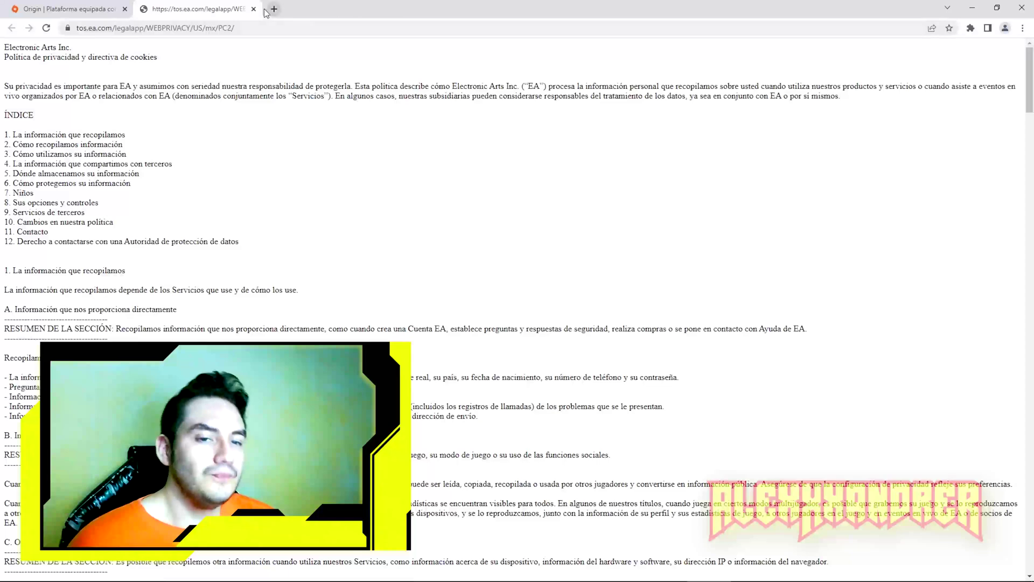
{"action": "left_click", "coordinate": [254, 9]}
{"action": "left_click", "coordinate": [446, 310]}
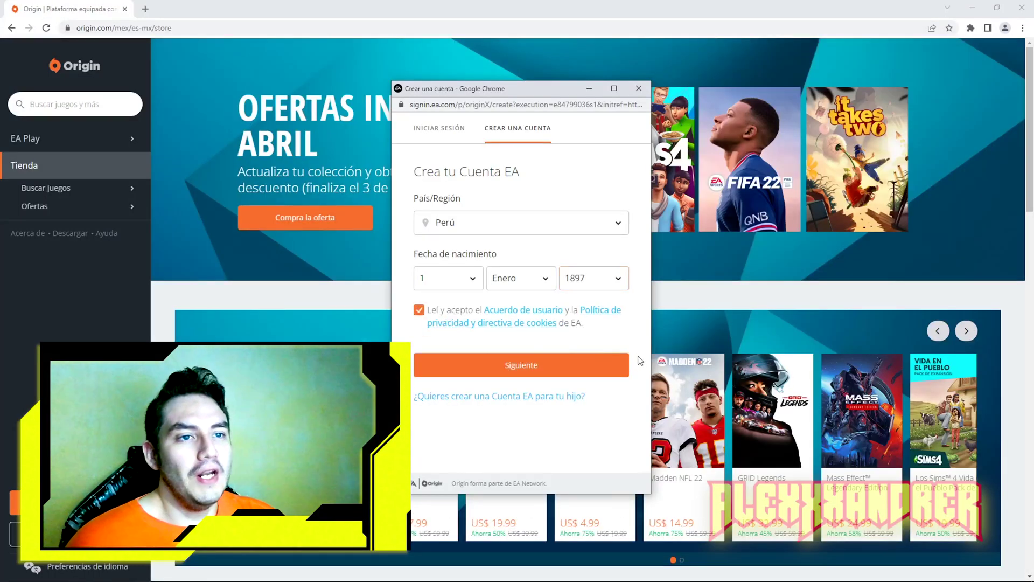
- On the account details step, paste the account e-mail and also paste it into Notepad
{"action": "left_click", "coordinate": [592, 366]}
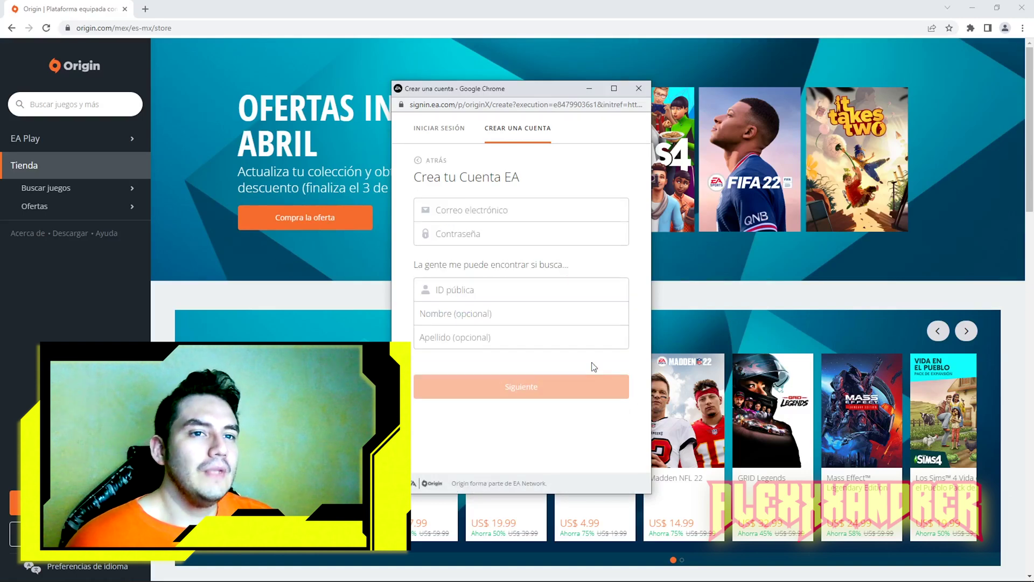
{"action": "left_click", "coordinate": [540, 209]}
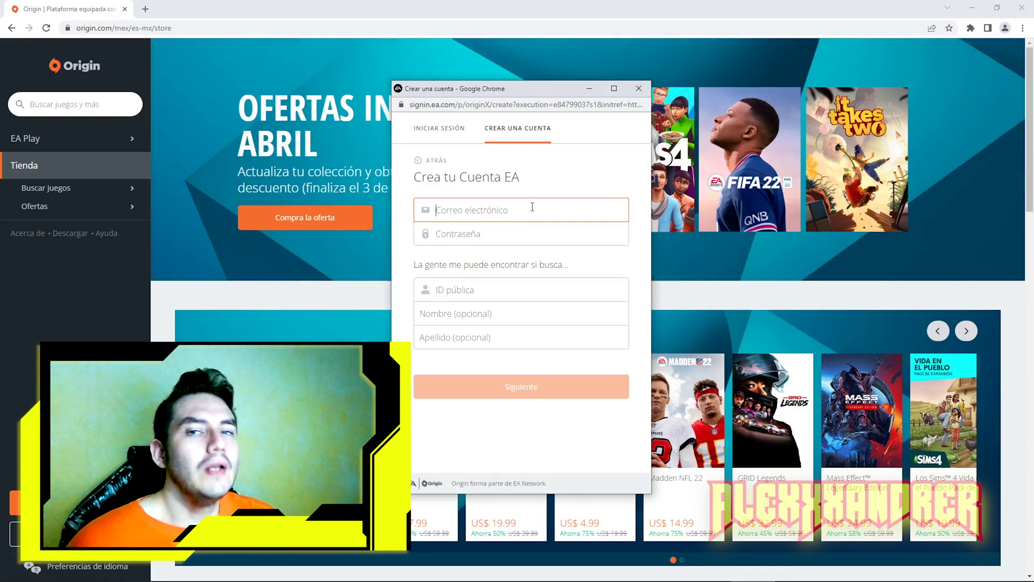
{"action": "key", "text": "ctrl+v"}
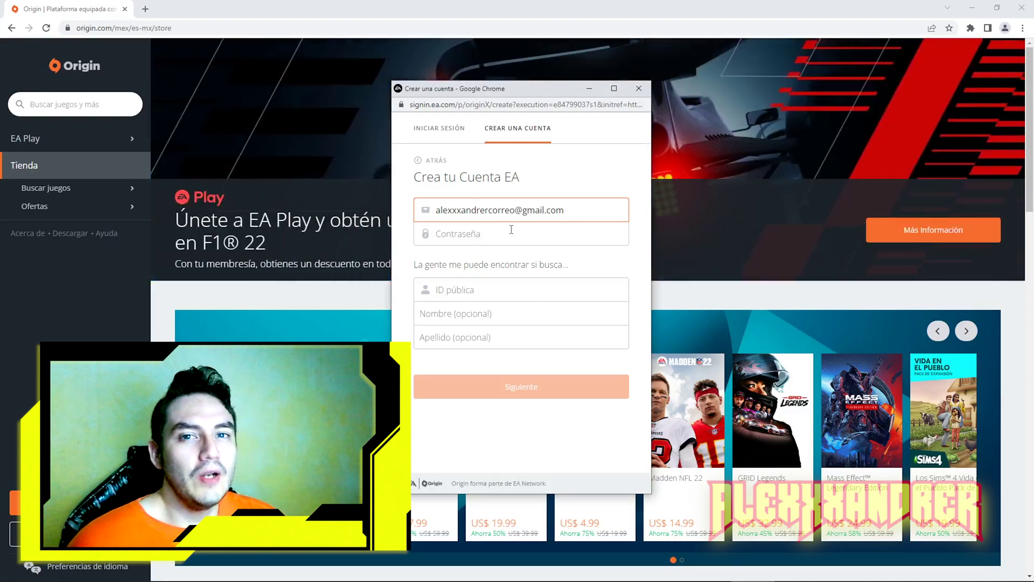
{"action": "left_click", "coordinate": [511, 230]}
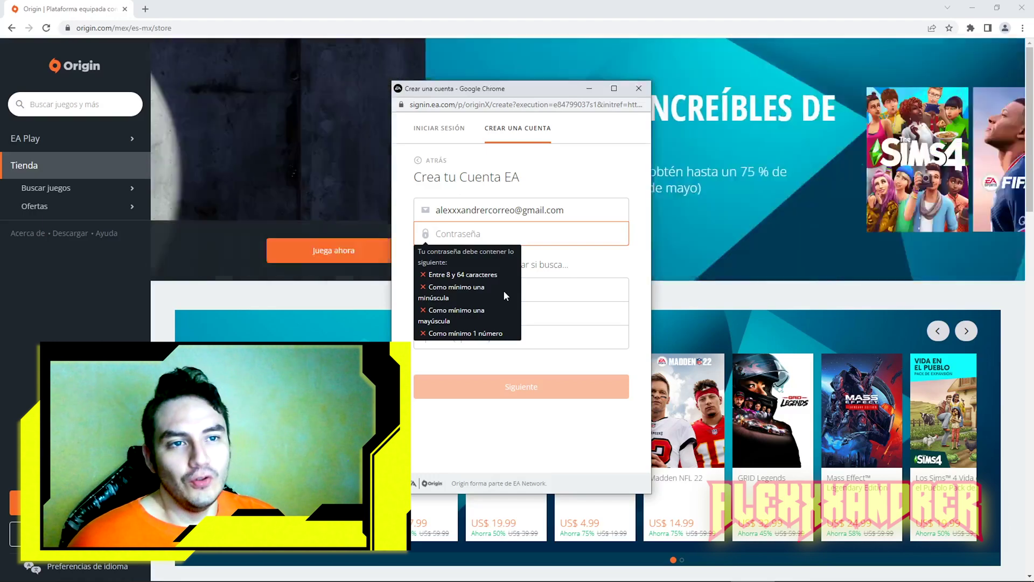
{"action": "key", "text": "alt+Tab"}
{"action": "key", "text": "ctrl+v"}
- Type the new account password on a new Notepad line and paste it into the Contraseña field
{"action": "left_click_drag", "start_coordinate": [555, 139], "coordinate": [730, 148]}
{"action": "left_click", "coordinate": [728, 180]}
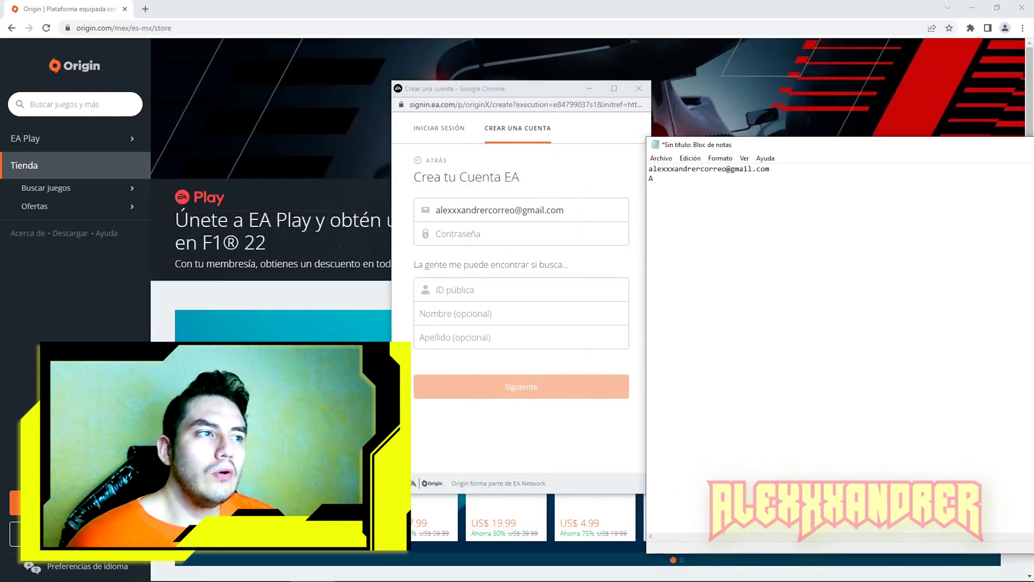
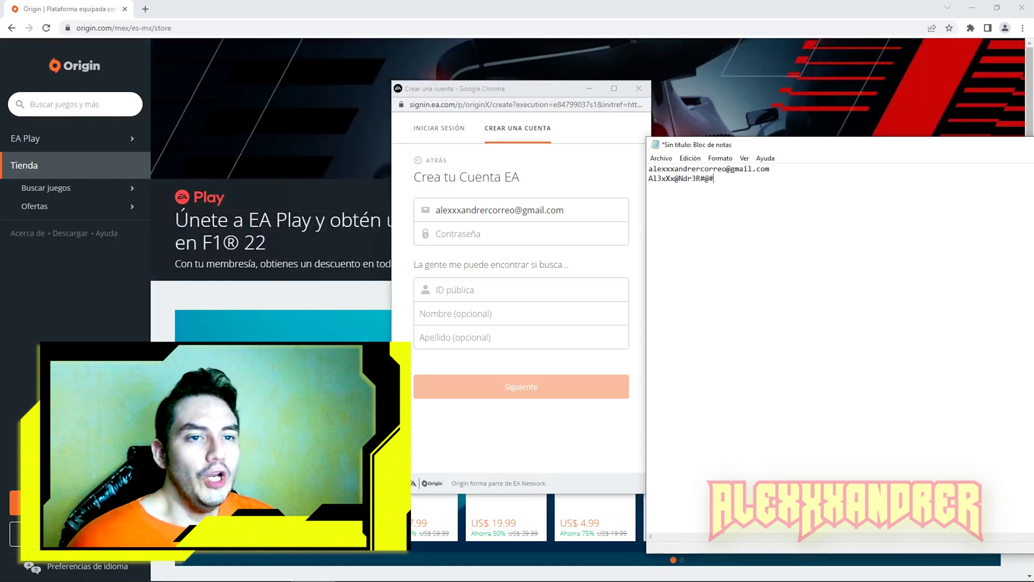
{"action": "key", "text": "shift+Home"}
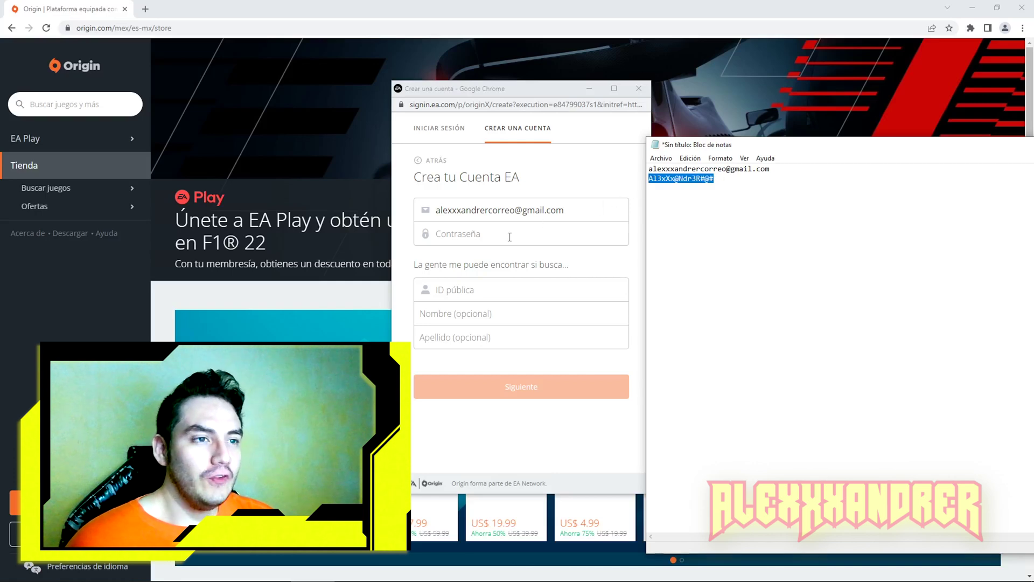
{"action": "left_click", "coordinate": [510, 234]}
{"action": "key", "text": "ctrl+v"}
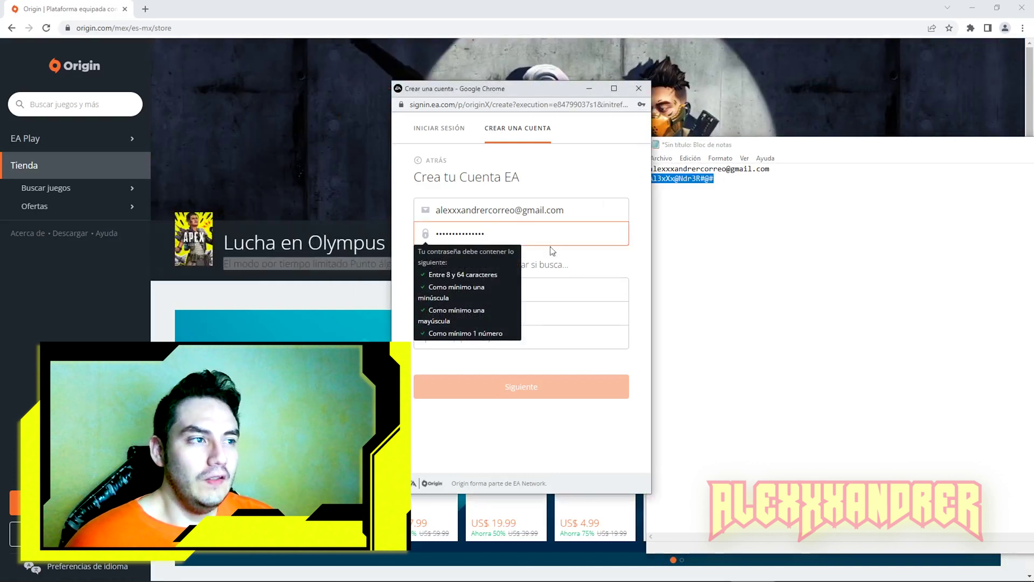
- Enter a public ID for the account and save it on a new line in Notepad
{"action": "left_click", "coordinate": [547, 291]}
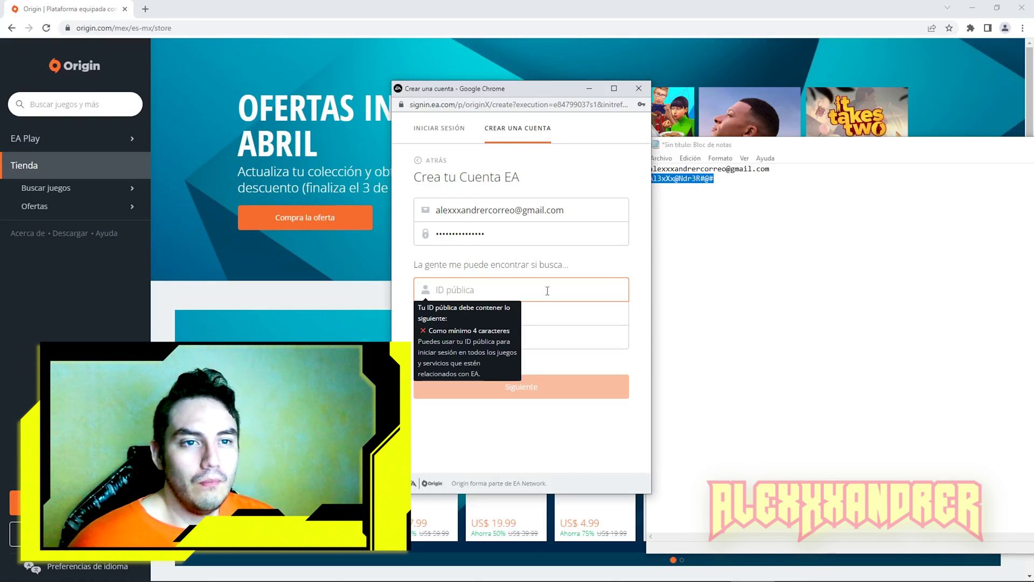
{"action": "type", "text": "ale"}
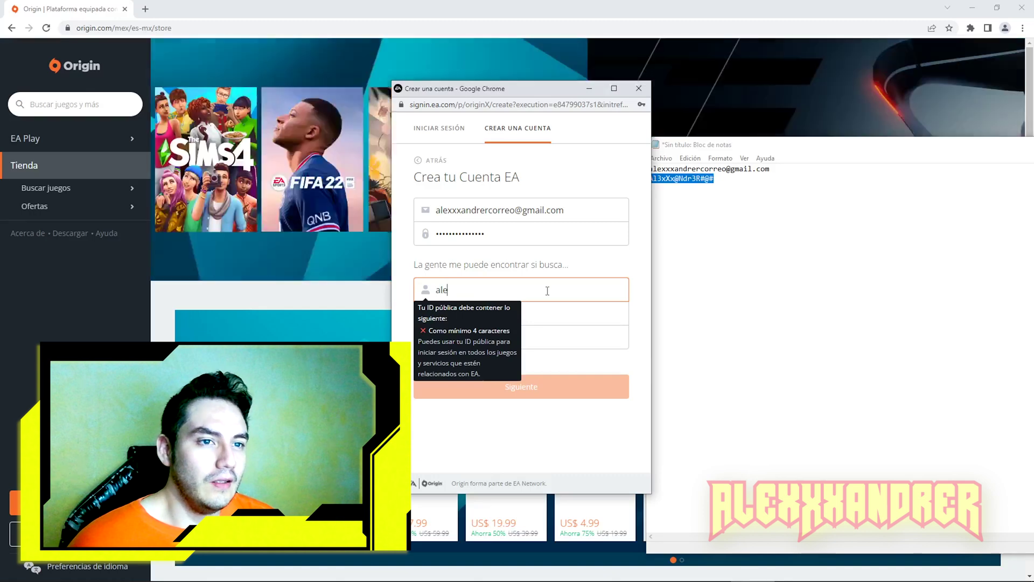
{"action": "type", "text": "xxxandrer"}
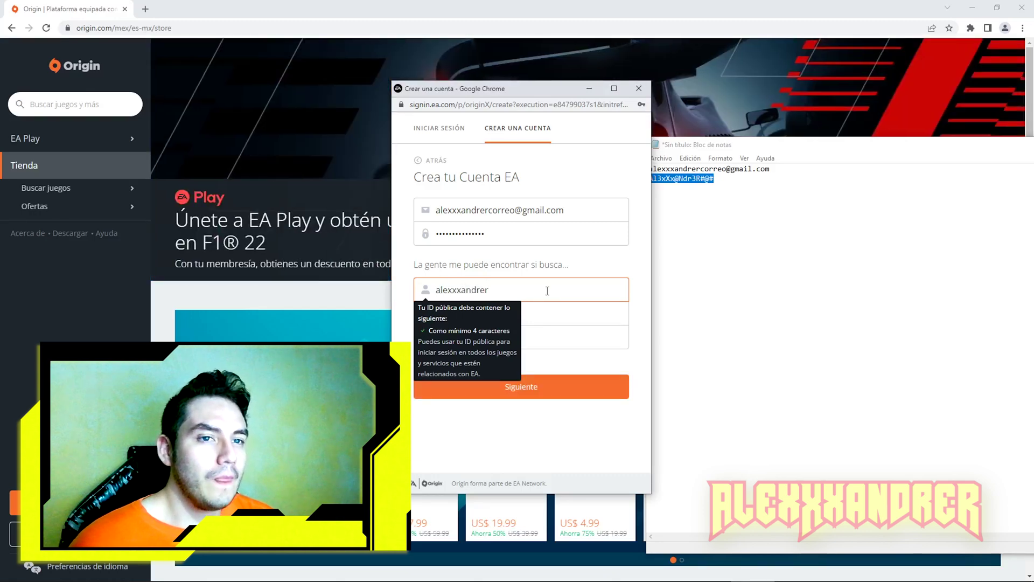
{"action": "key", "text": "ctrl+a"}
{"action": "key", "text": "ctrl+c"}
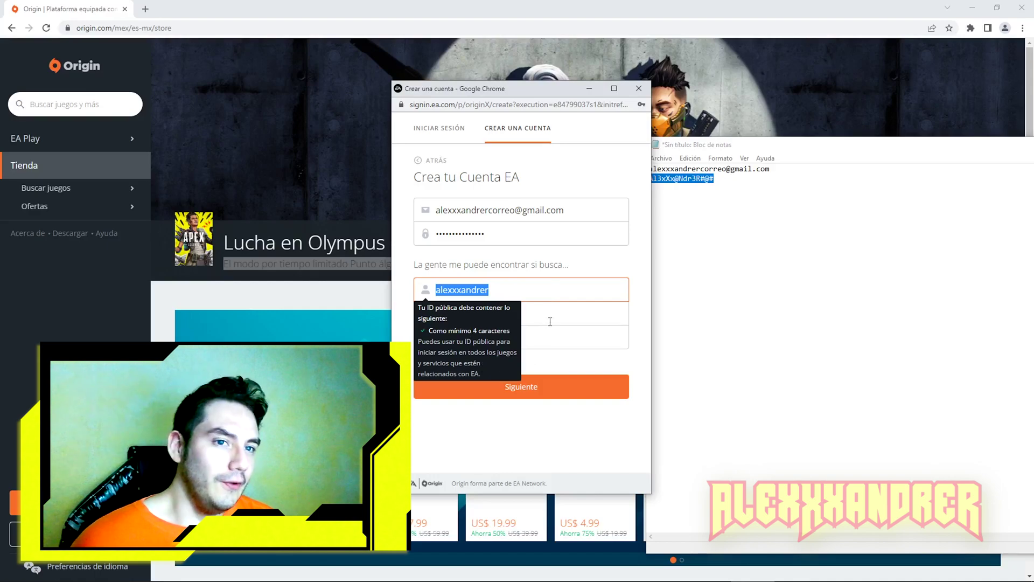
{"action": "left_click", "coordinate": [546, 316]}
{"action": "left_click", "coordinate": [732, 194]}
{"action": "key", "text": "Return"}
{"action": "key", "text": "ctrl+v"}
- Skip the name fields, keep profile visibility at Amigos, and submit with Crear Cuenta
{"action": "left_click", "coordinate": [485, 314]}
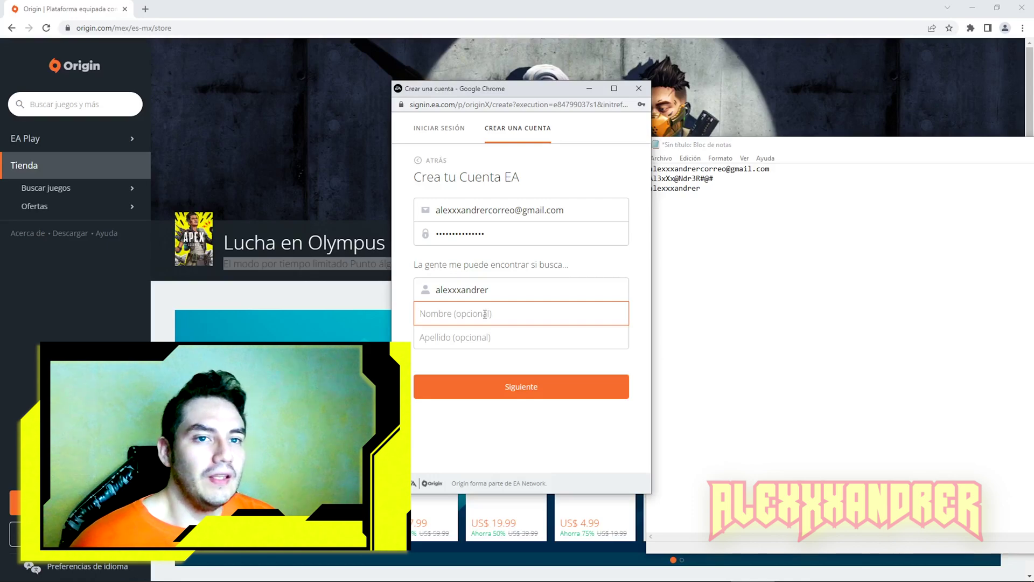
{"action": "left_click", "coordinate": [481, 334]}
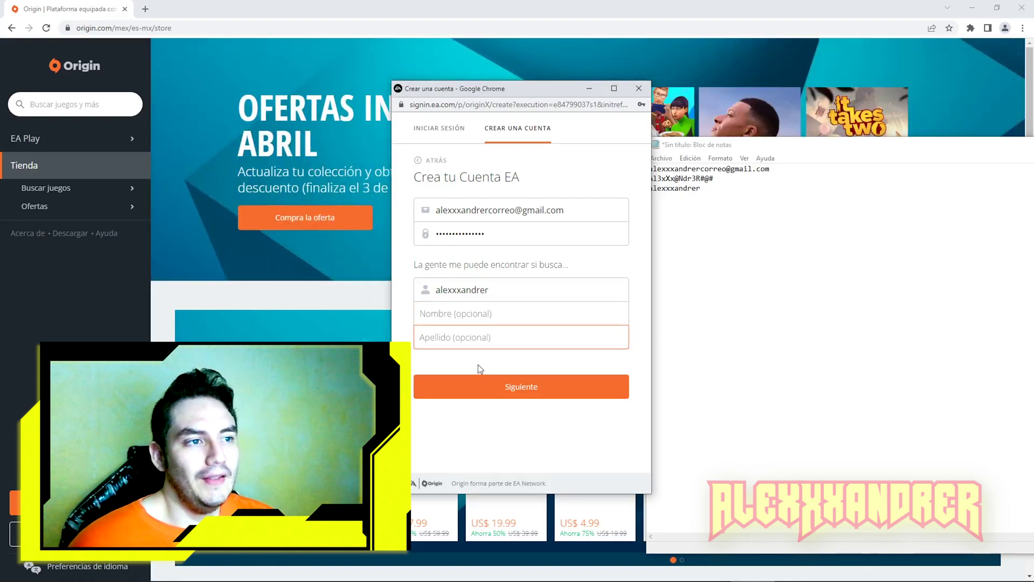
{"action": "left_click", "coordinate": [521, 385]}
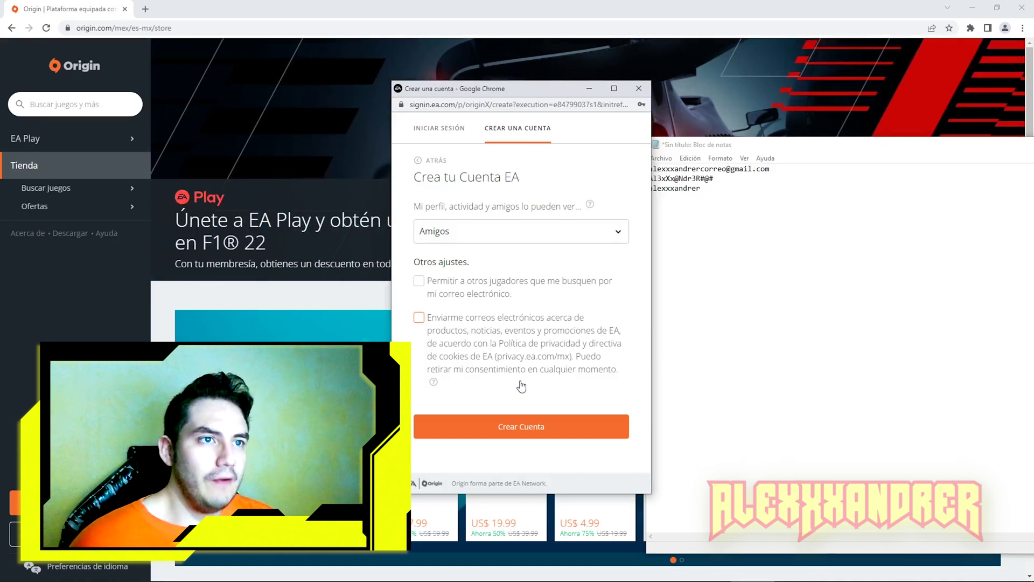
{"action": "left_click", "coordinate": [552, 233]}
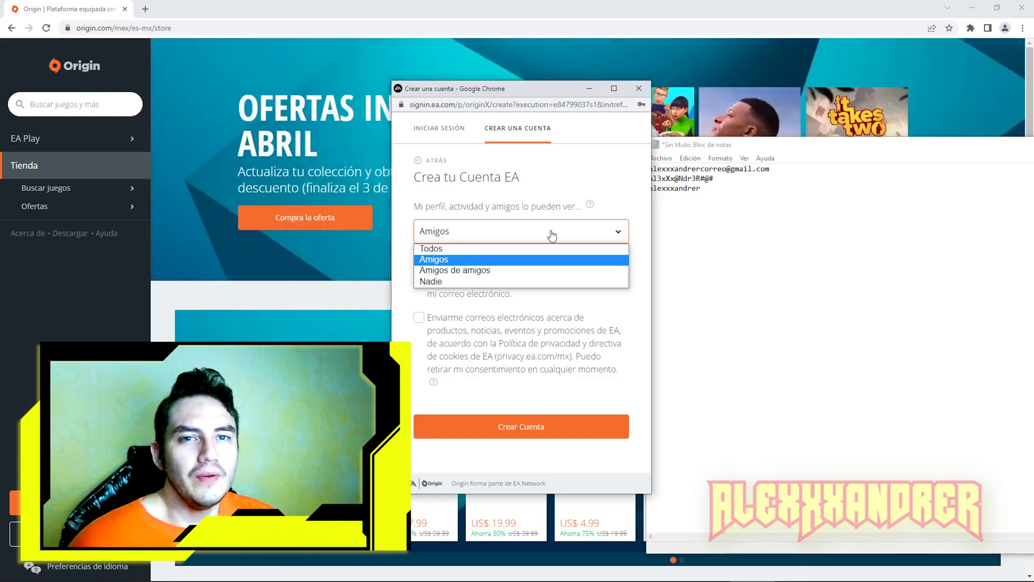
{"action": "left_click", "coordinate": [502, 260]}
{"action": "left_click", "coordinate": [508, 240]}
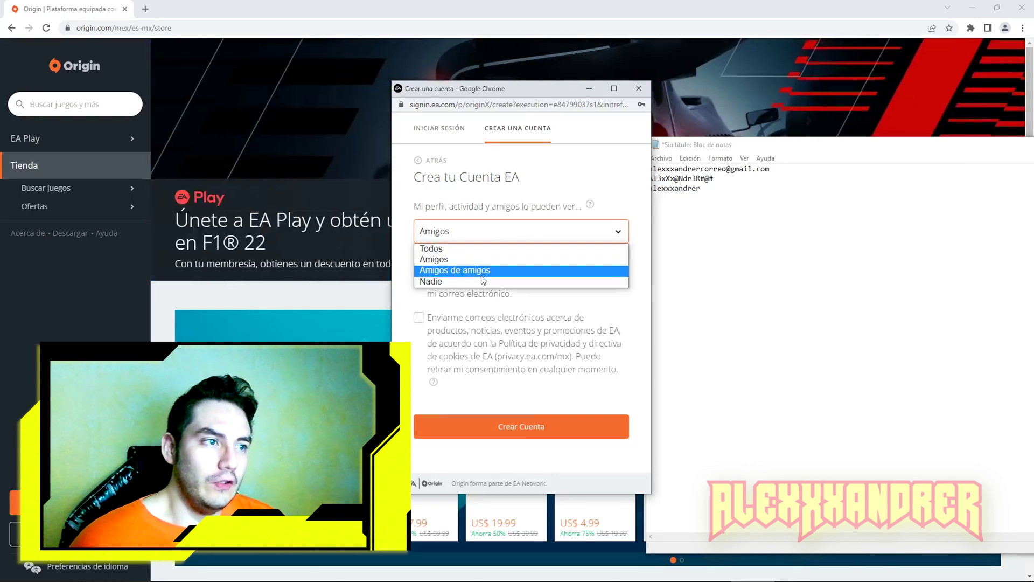
{"action": "left_click", "coordinate": [531, 281]}
{"action": "left_click", "coordinate": [536, 237]}
{"action": "left_click", "coordinate": [523, 262]}
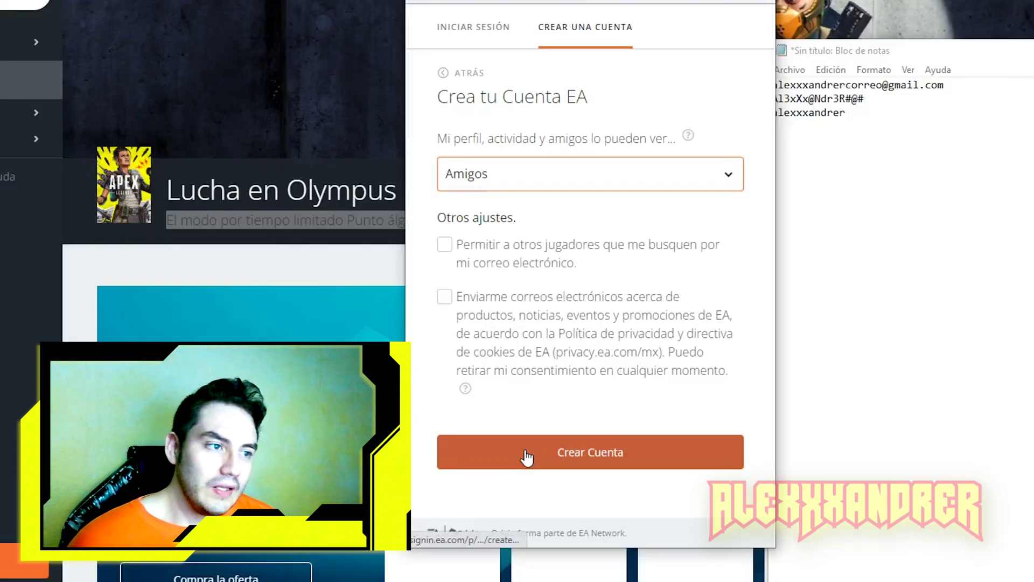
{"action": "left_click", "coordinate": [525, 456]}
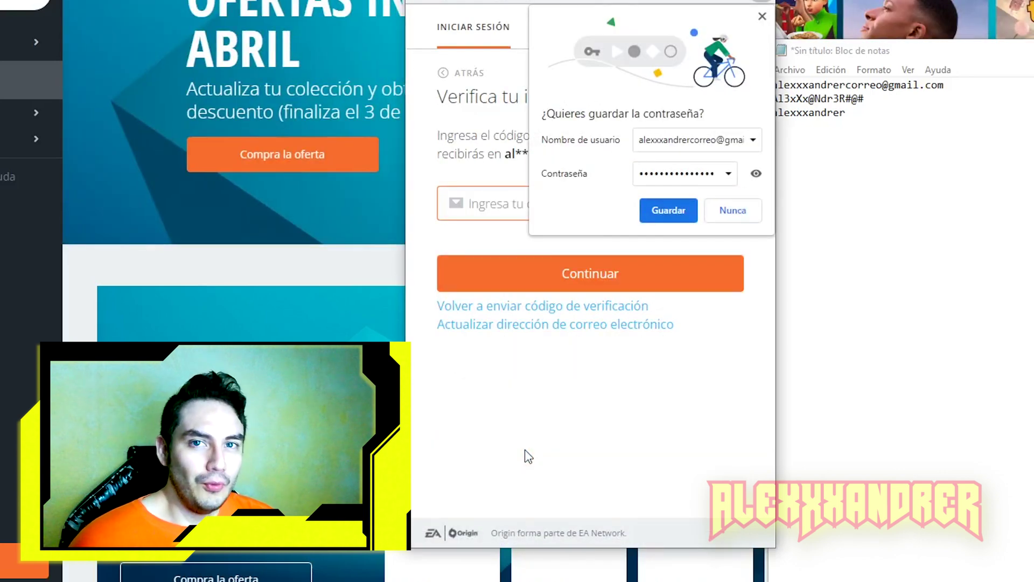
- Save the login in Chrome and copy the code from the EA Security Code email
{"action": "left_click", "coordinate": [667, 208]}
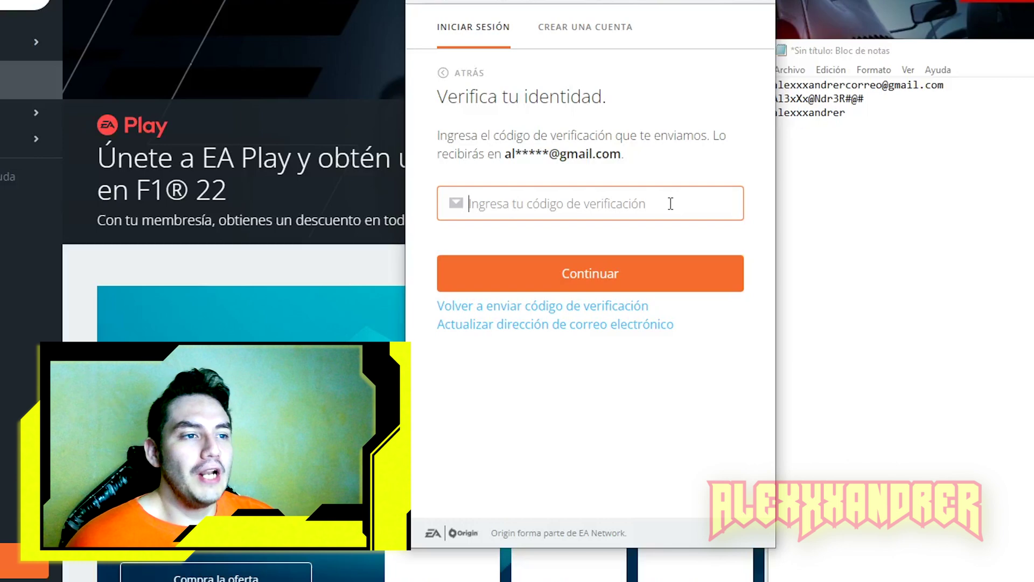
{"action": "left_click", "coordinate": [148, 7]}
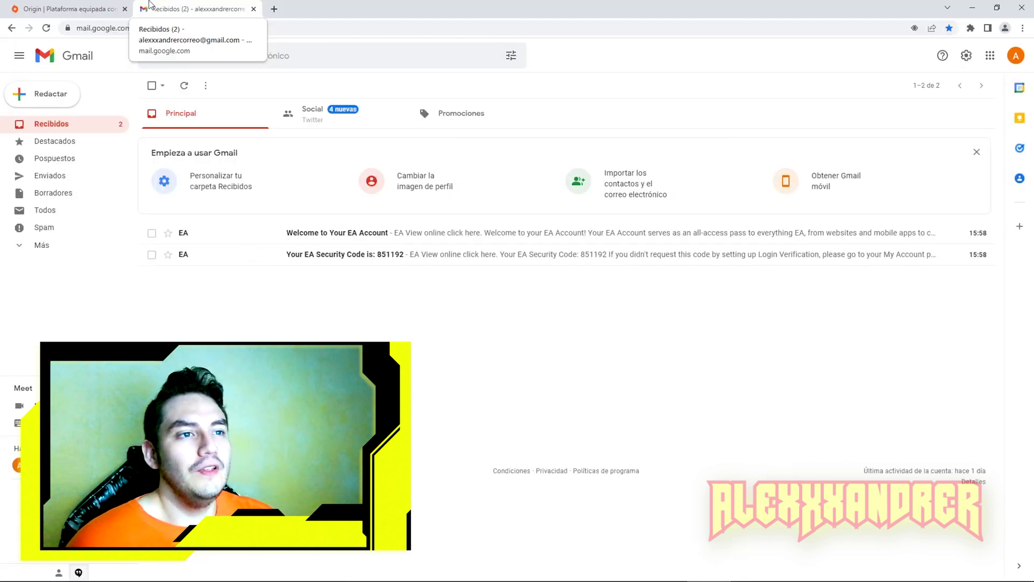
{"action": "left_click", "coordinate": [357, 257]}
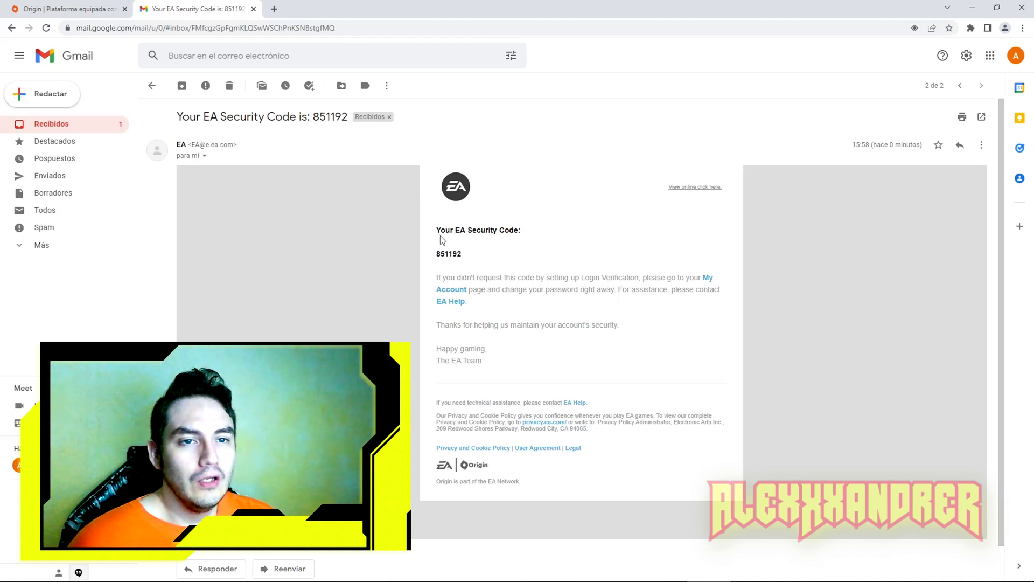
{"action": "double_click", "coordinate": [446, 253]}
{"action": "right_click", "coordinate": [447, 251]}
{"action": "left_click", "coordinate": [472, 262]}
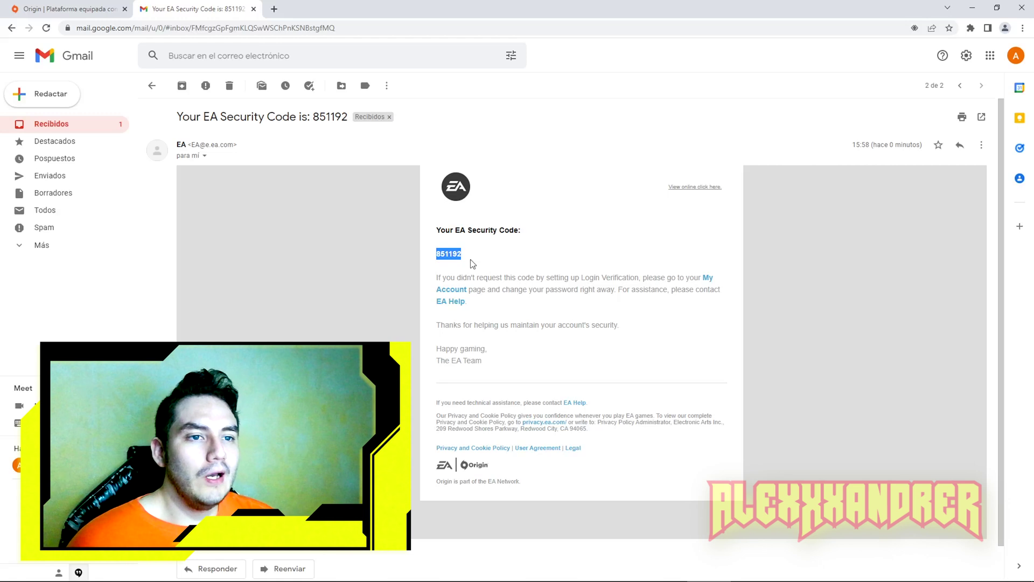
- Paste the code into the verification field, submit with Continuar, and dismiss the welcome screen
{"action": "key", "text": "alt+Tab"}
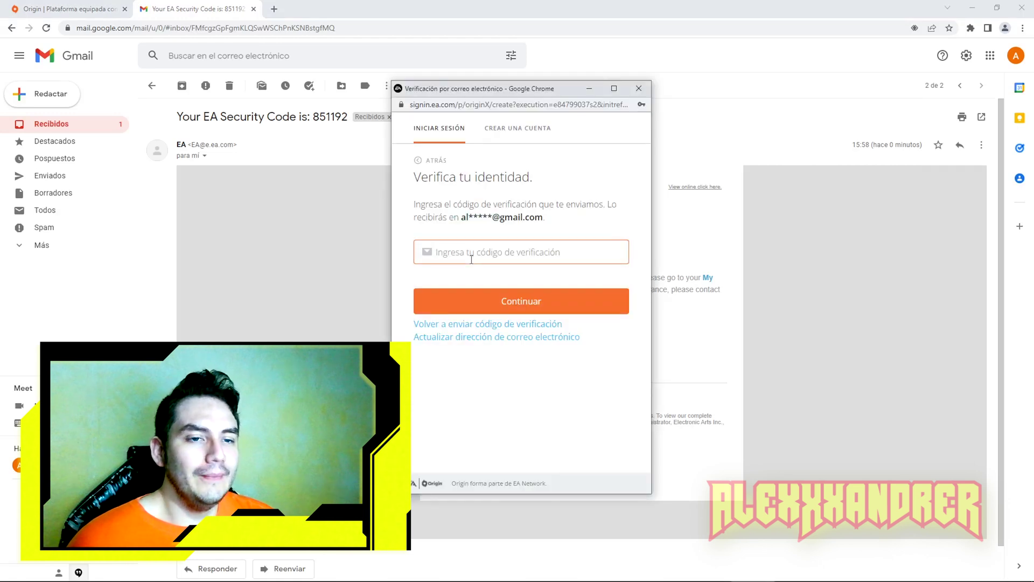
{"action": "right_click", "coordinate": [471, 260]}
{"action": "left_click", "coordinate": [507, 341]}
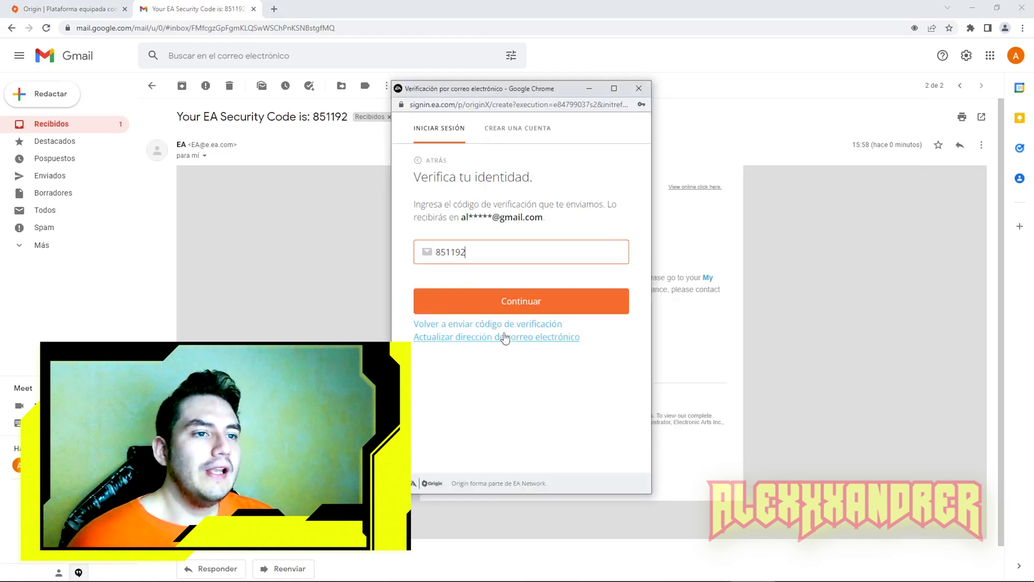
{"action": "left_click", "coordinate": [561, 305]}
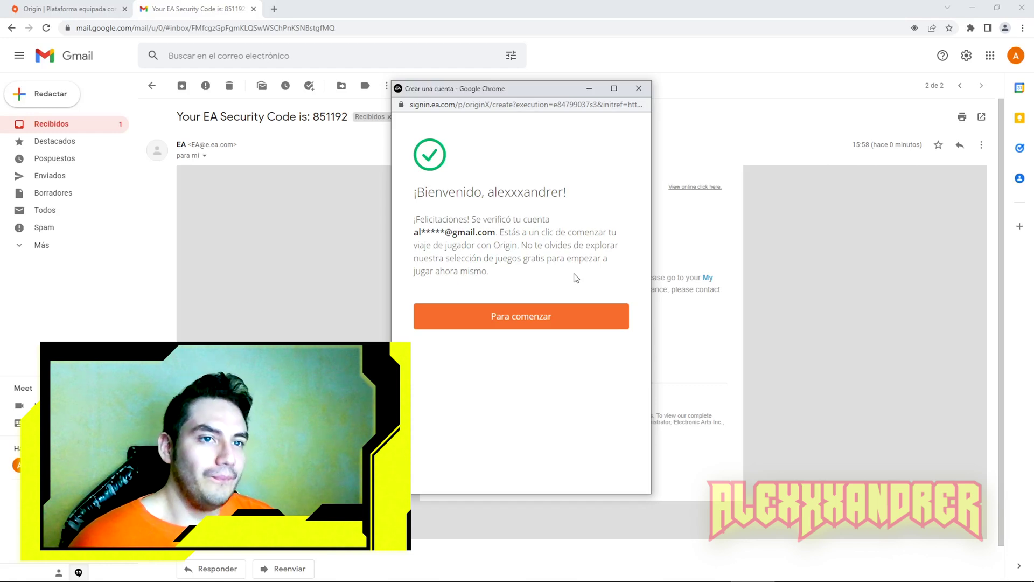
{"action": "left_click", "coordinate": [558, 319]}
- Under Cuenta EA y Facturación > Seguridad, activate login verification and email a security code
{"action": "left_click", "coordinate": [253, 8]}
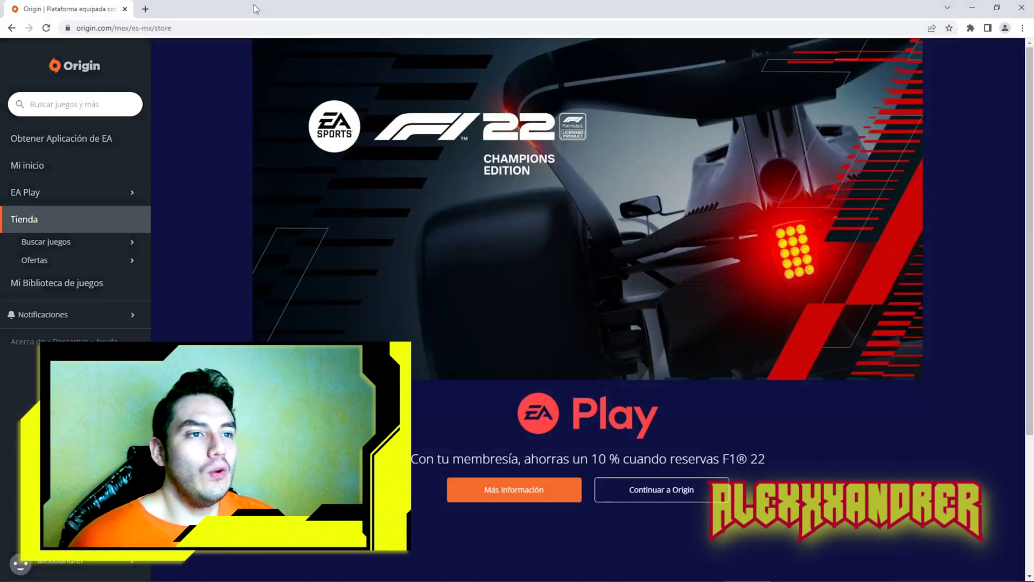
{"action": "left_click", "coordinate": [555, 564]}
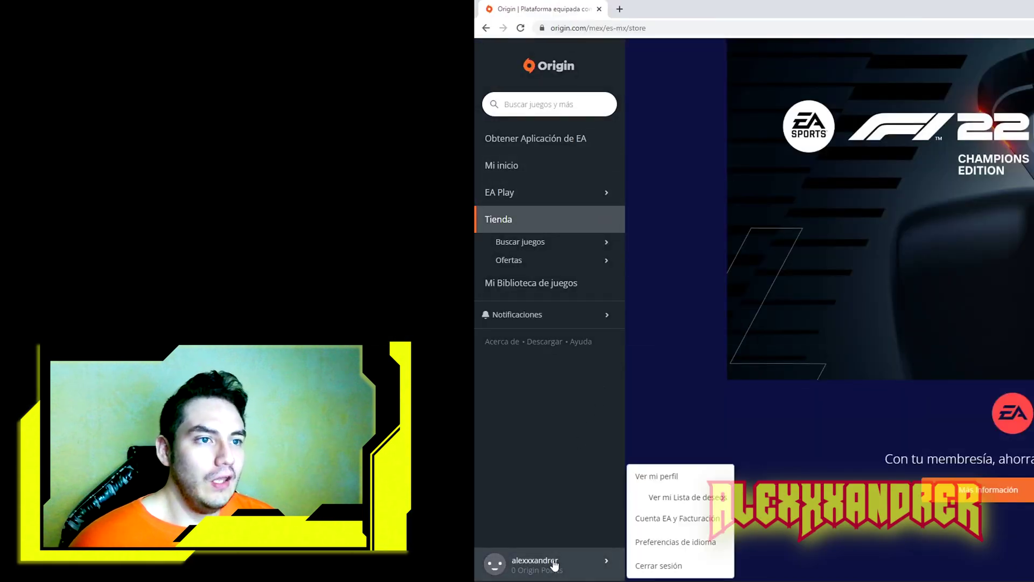
{"action": "left_click", "coordinate": [688, 520]}
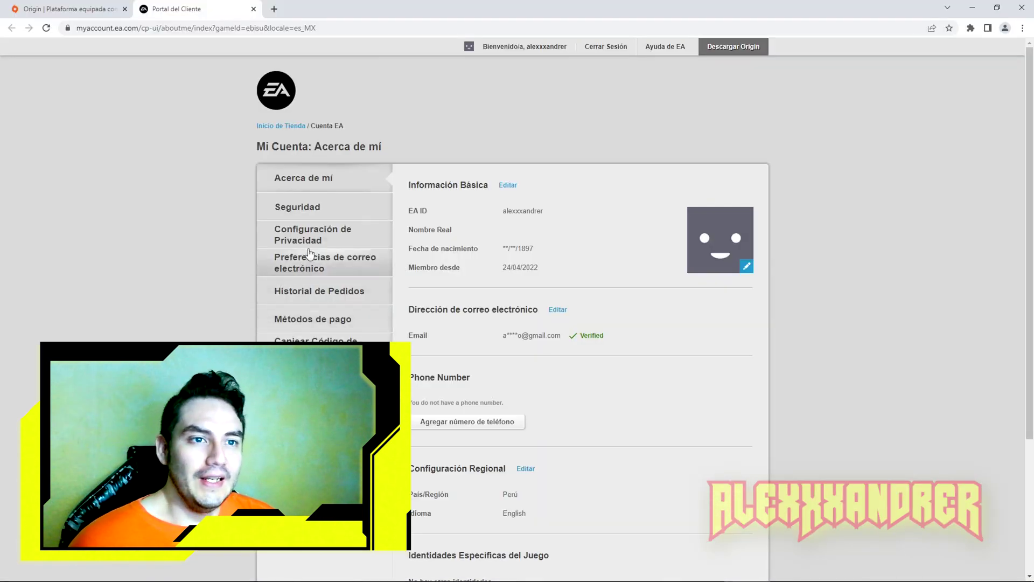
{"action": "left_click", "coordinate": [324, 213]}
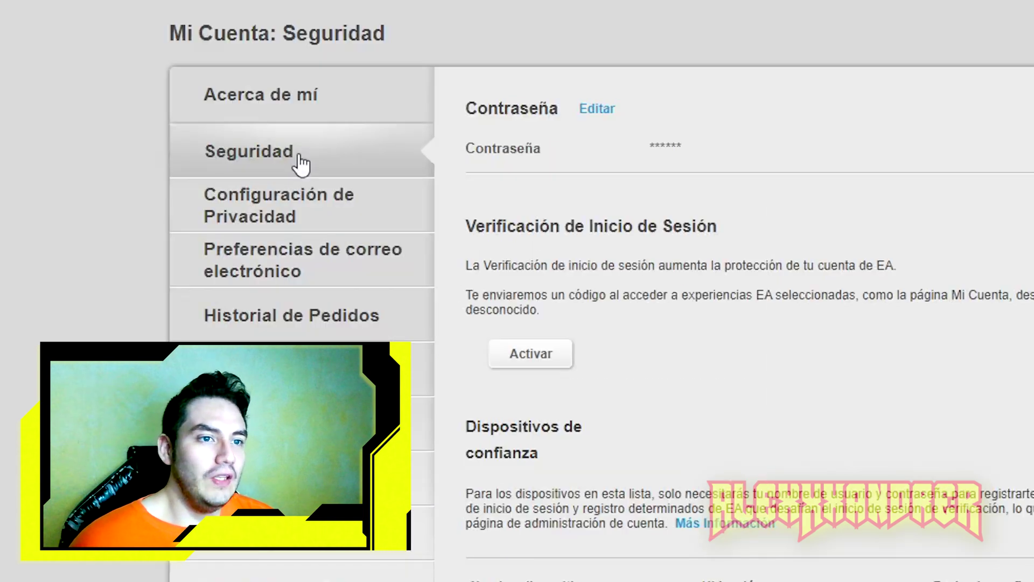
{"action": "left_click", "coordinate": [555, 358]}
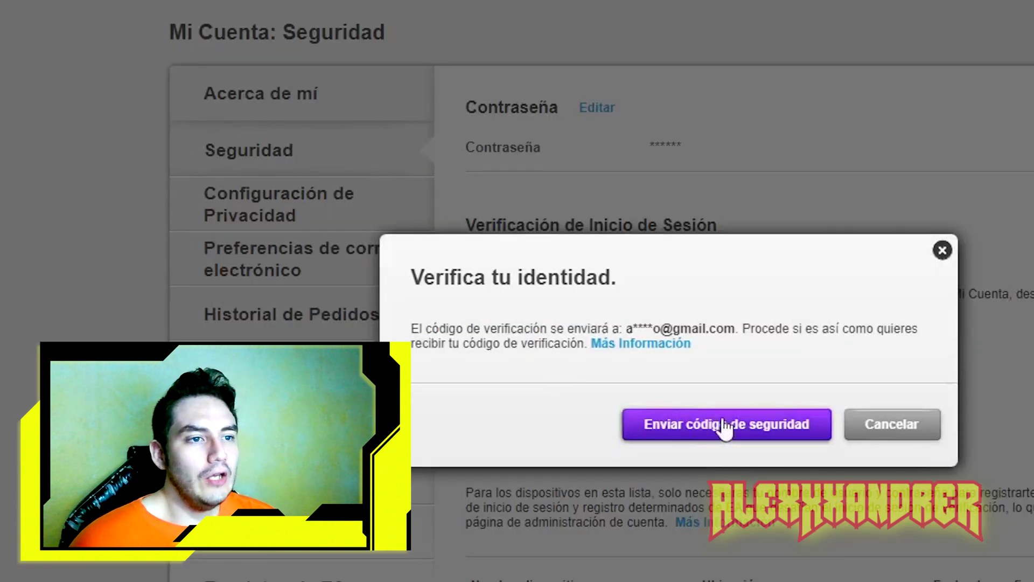
{"action": "left_click", "coordinate": [801, 425]}
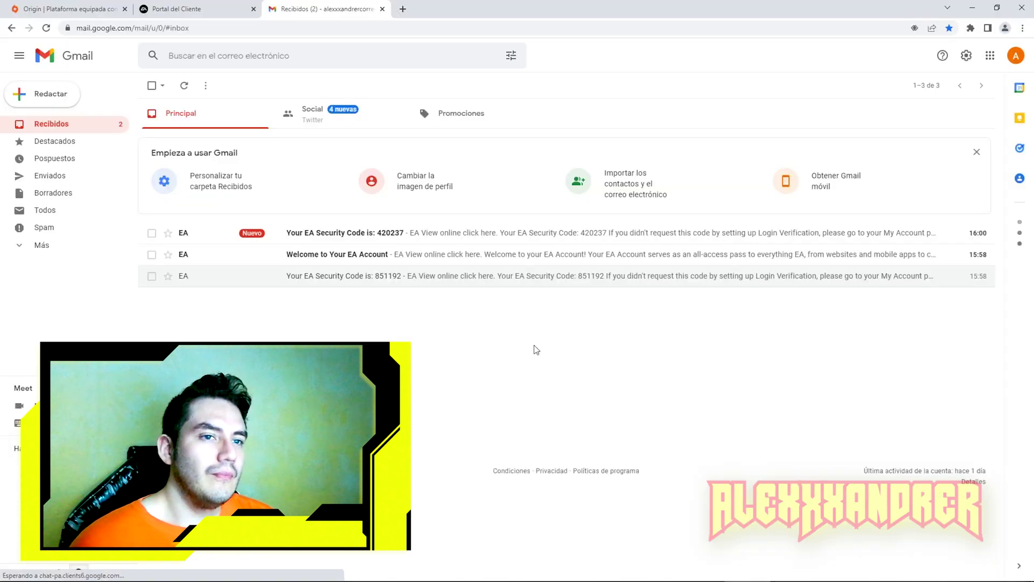
- Copy the security code from the EA email and submit it in the portal's verification prompt
{"action": "left_click", "coordinate": [419, 233]}
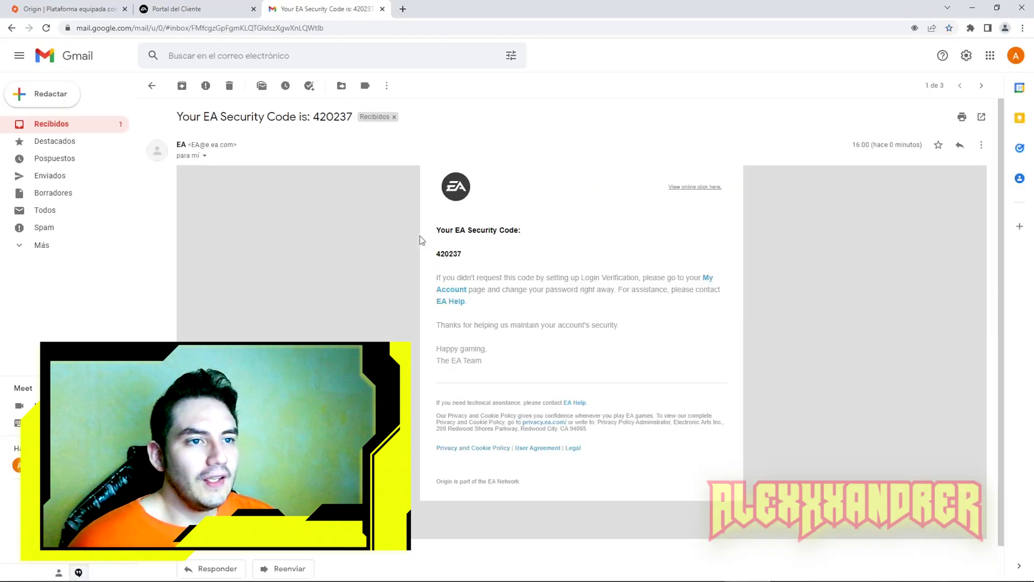
{"action": "double_click", "coordinate": [447, 254]}
{"action": "right_click", "coordinate": [448, 255]}
{"action": "left_click", "coordinate": [474, 263]}
{"action": "key", "text": "ctrl+shift+Tab"}
{"action": "left_click", "coordinate": [471, 315]}
{"action": "right_click", "coordinate": [472, 318]}
{"action": "left_click", "coordinate": [500, 402]}
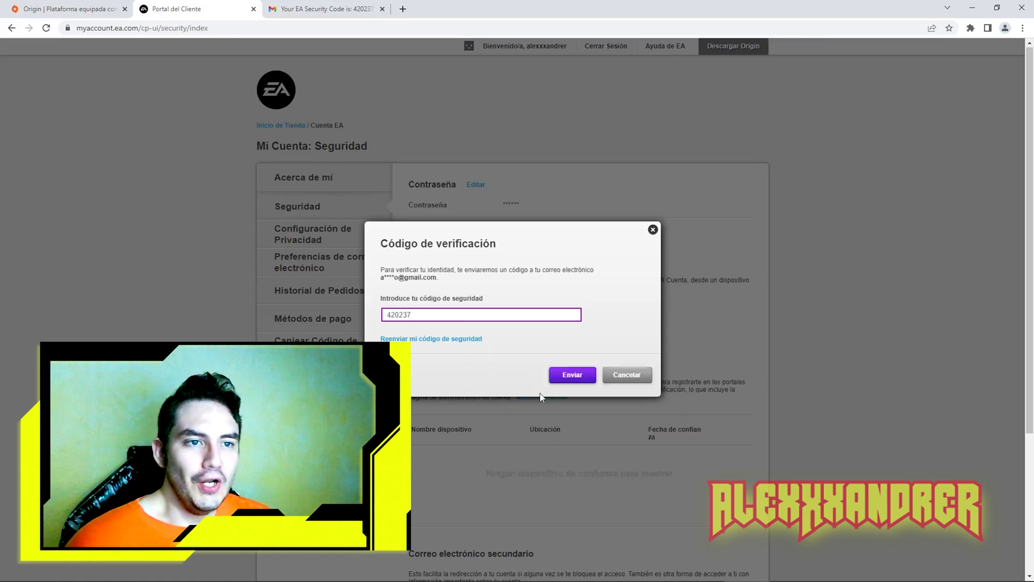
{"action": "left_click", "coordinate": [589, 381]}
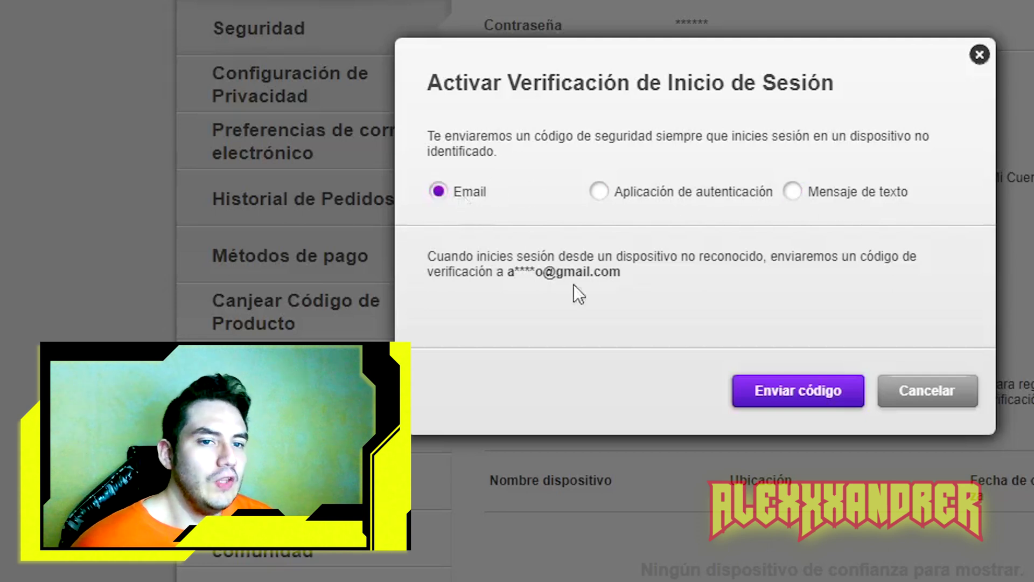
- Email a fresh code, paste it from Gmail, and activate email login verification
{"action": "left_click", "coordinate": [776, 407]}
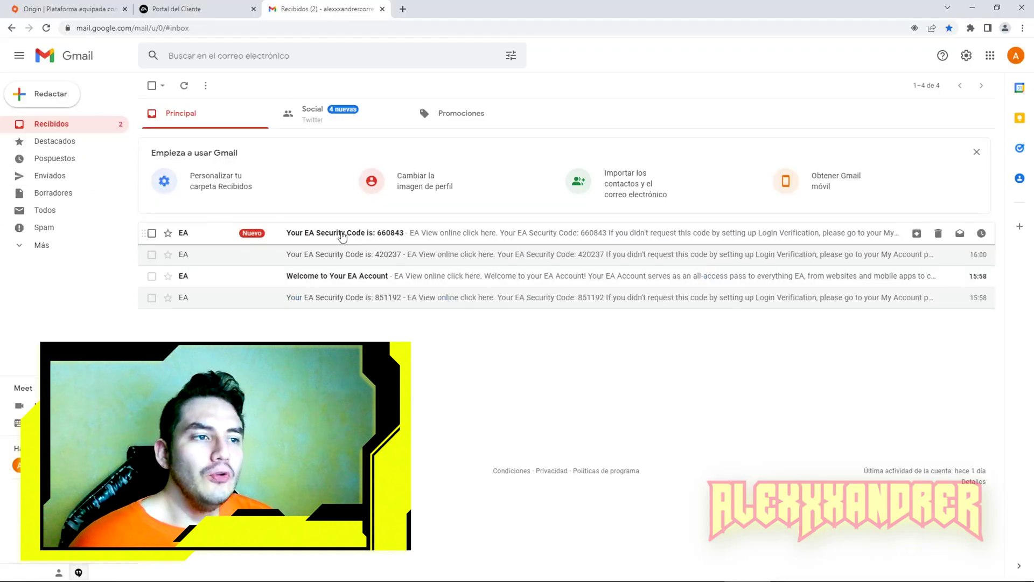
{"action": "left_click", "coordinate": [342, 235]}
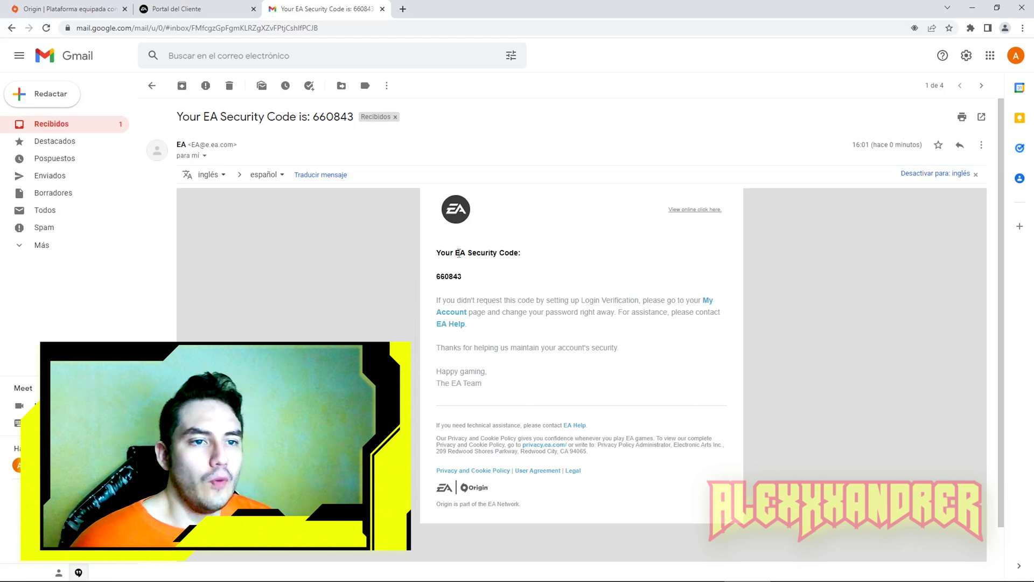
{"action": "double_click", "coordinate": [451, 277]}
{"action": "right_click", "coordinate": [454, 276]}
{"action": "left_click", "coordinate": [474, 281]}
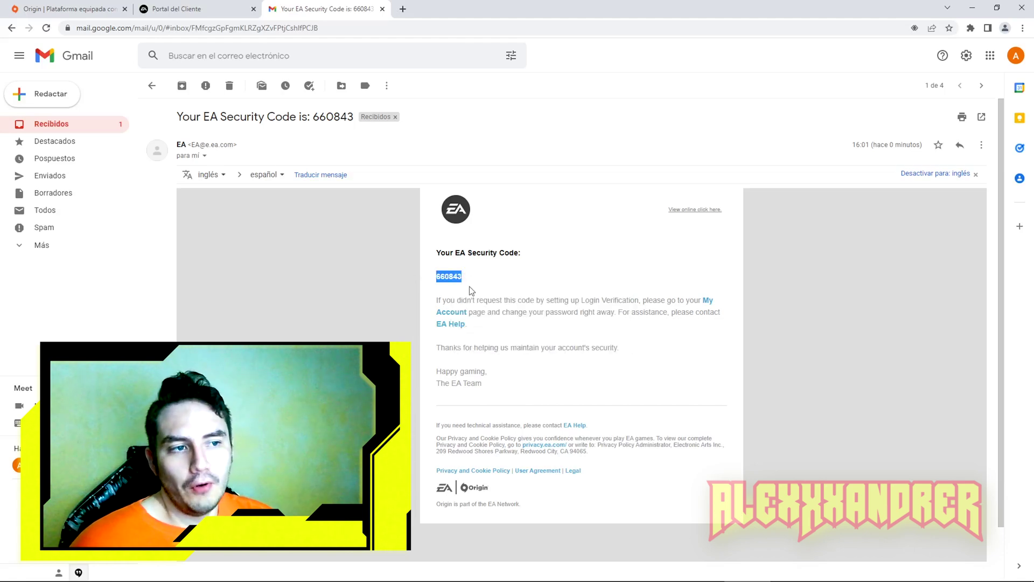
{"action": "left_click", "coordinate": [217, 8]}
{"action": "right_click", "coordinate": [489, 302]}
{"action": "left_click", "coordinate": [538, 384]}
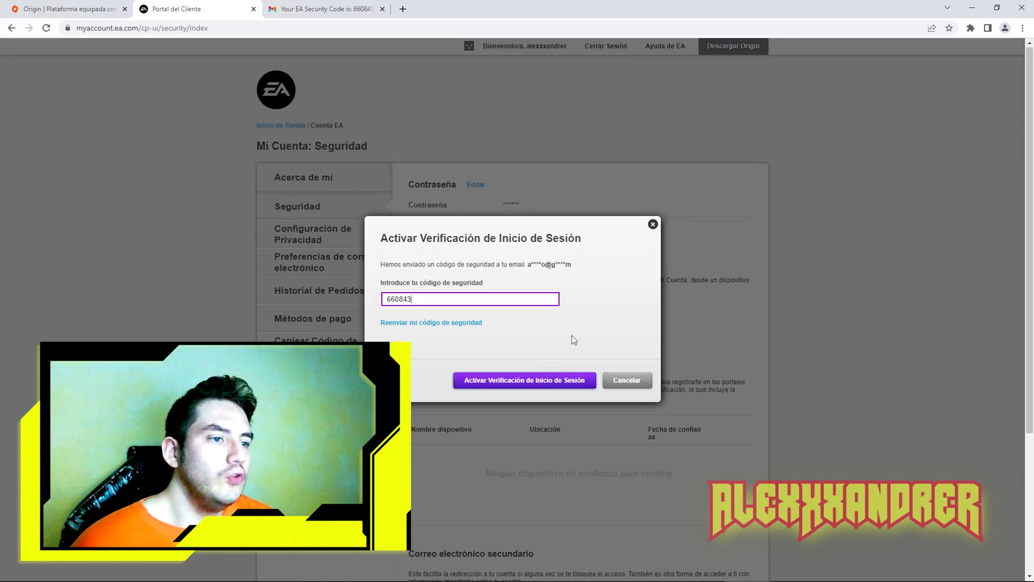
{"action": "left_click", "coordinate": [573, 381]}
- Copy the six backup codes onto a new Notepad line and close the backup codes window
{"action": "left_click_drag", "start_coordinate": [423, 330], "coordinate": [383, 278]}
{"action": "right_click", "coordinate": [398, 283]}
{"action": "left_click", "coordinate": [428, 292]}
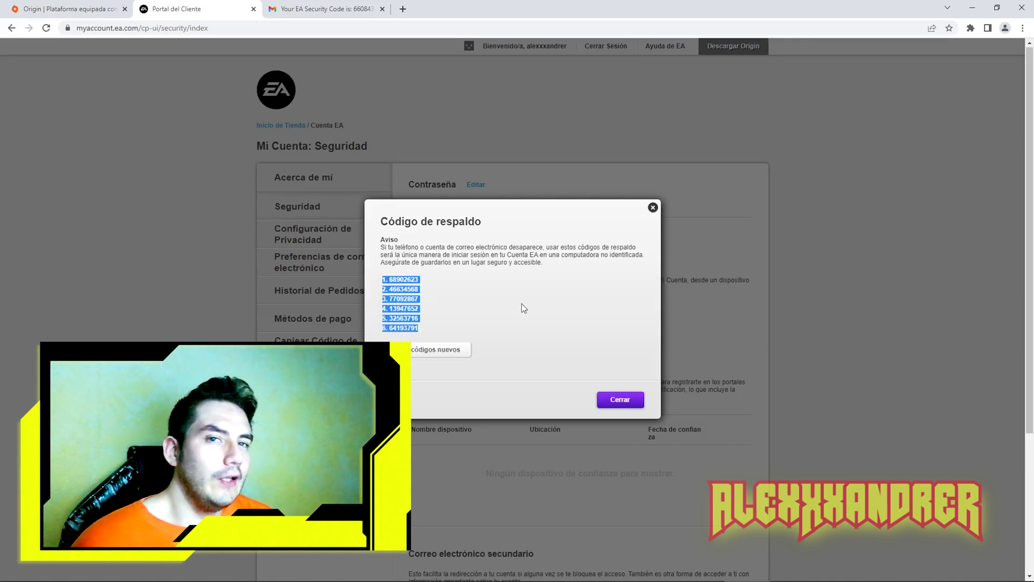
{"action": "key", "text": "alt+Tab"}
{"action": "key", "text": "Return"}
{"action": "key", "text": "Return"}
{"action": "key", "text": "ctrl+v"}
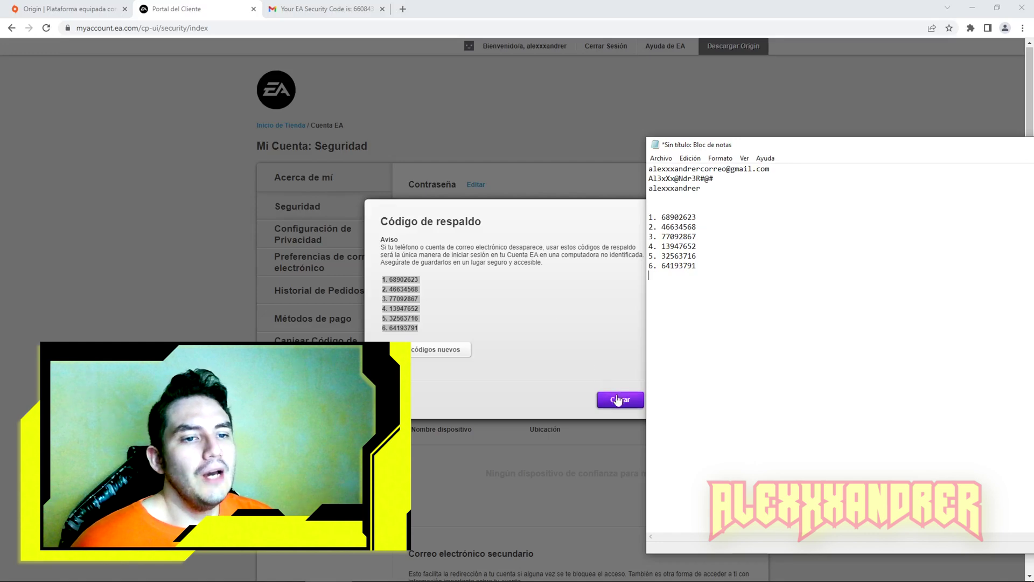
{"action": "left_click", "coordinate": [618, 398]}
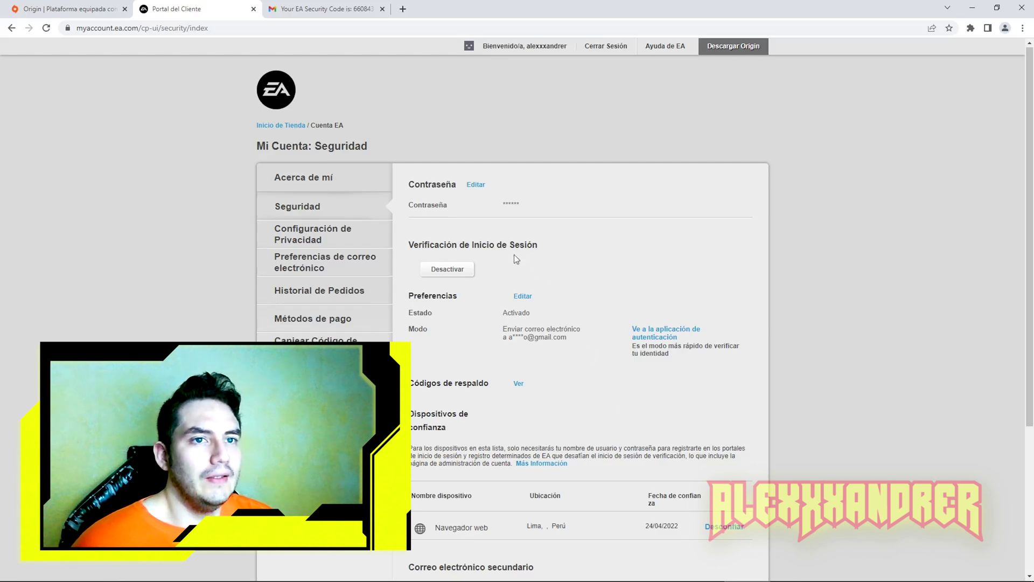
- Confirm Desactivar Verificación de Inicio de Sesión, then close the Portal del Cliente and Gmail tabs
{"action": "left_click", "coordinate": [448, 269]}
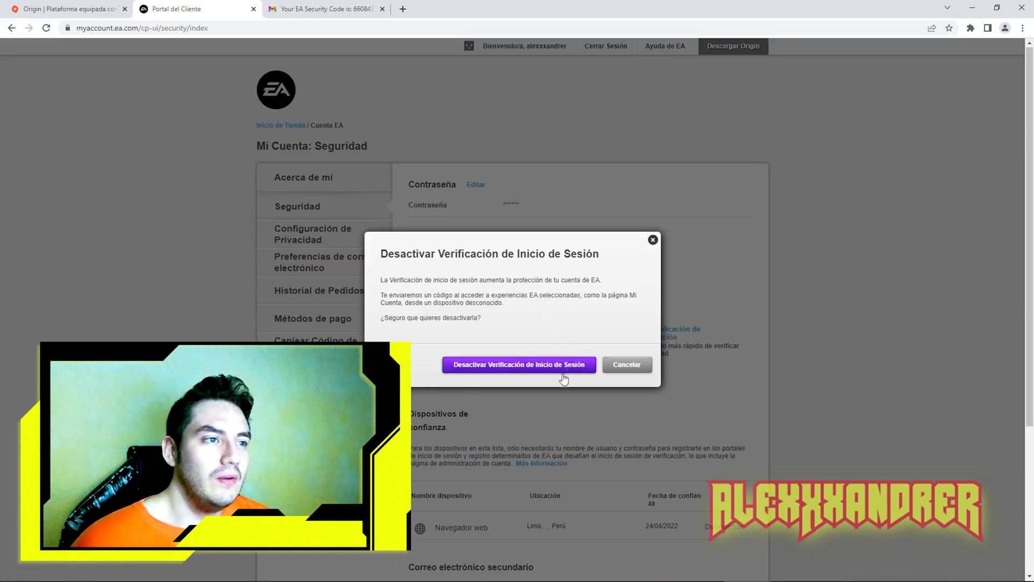
{"action": "left_click", "coordinate": [534, 367]}
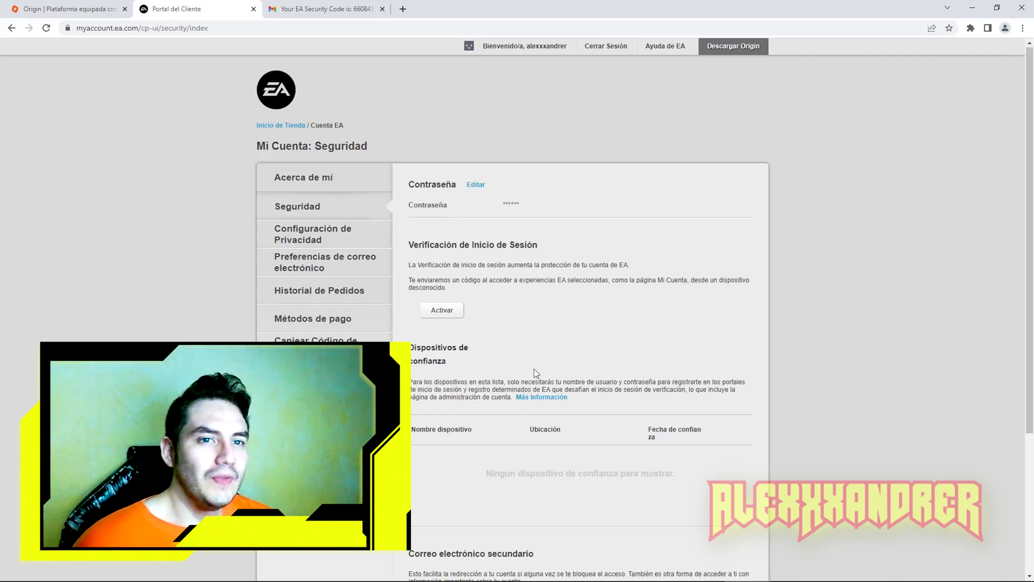
{"action": "left_click", "coordinate": [253, 9]}
{"action": "left_click", "coordinate": [253, 8]}
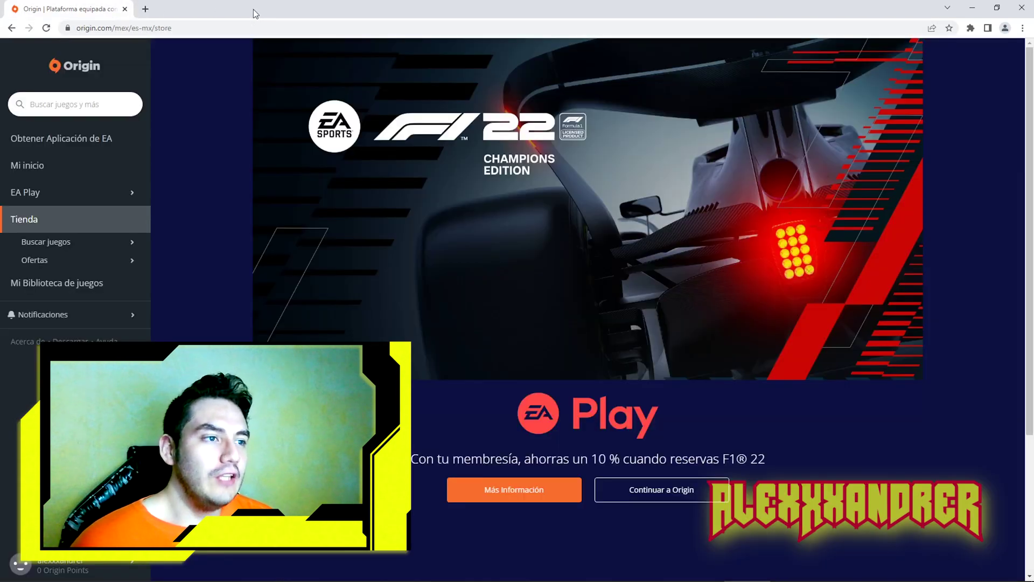
- Download EAappInstaller.exe from Origin and install the EA app to N:\Gaming\EA Desktop with a desktop shortcut
{"action": "left_click", "coordinate": [66, 69]}
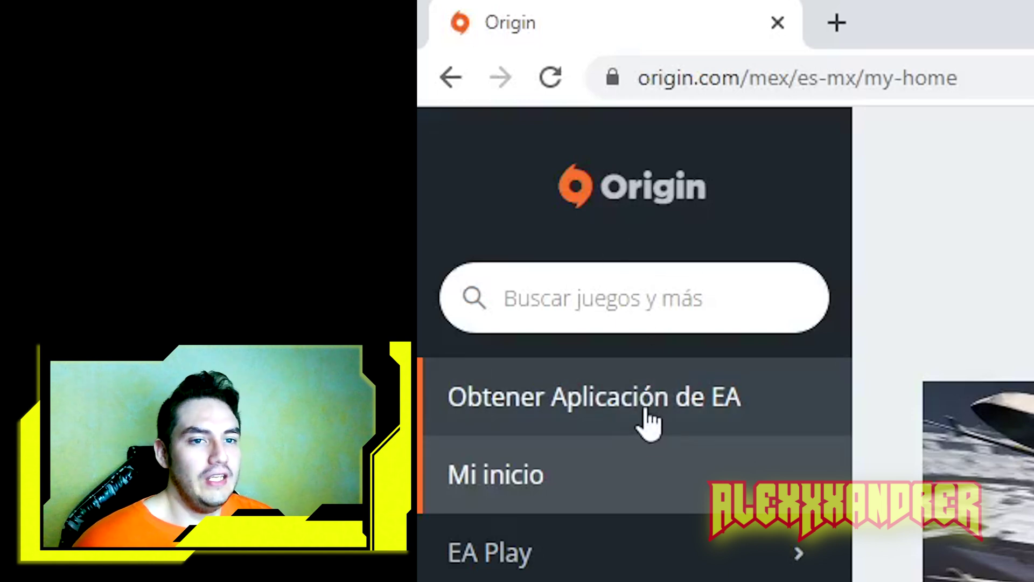
{"action": "left_click", "coordinate": [649, 423]}
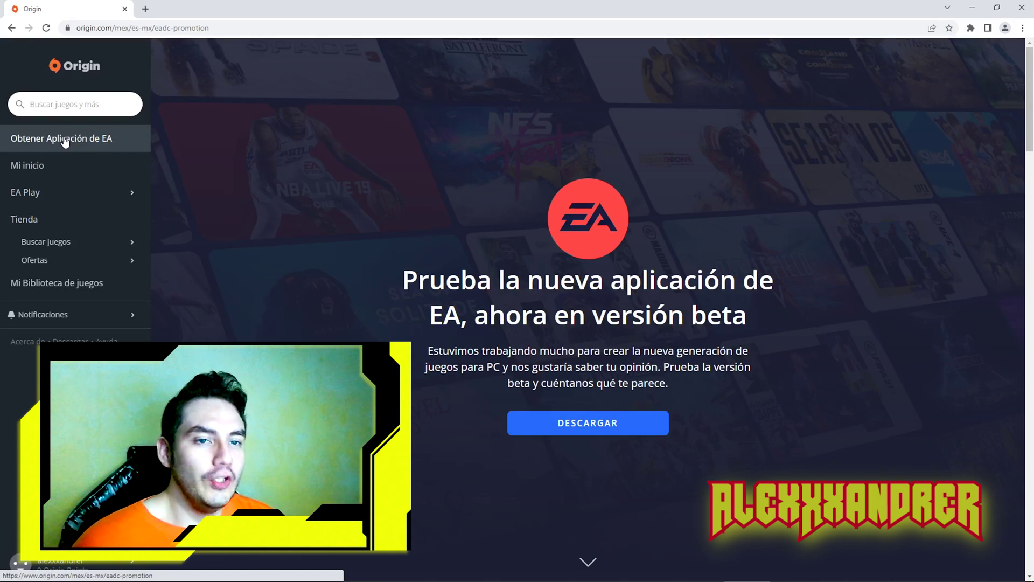
{"action": "left_click", "coordinate": [612, 429]}
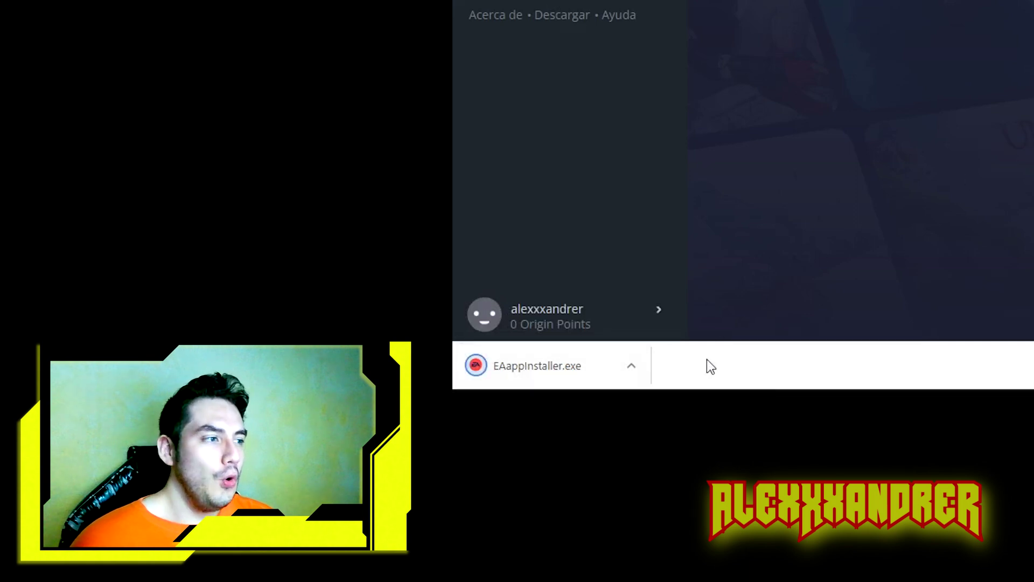
{"action": "left_click", "coordinate": [570, 360]}
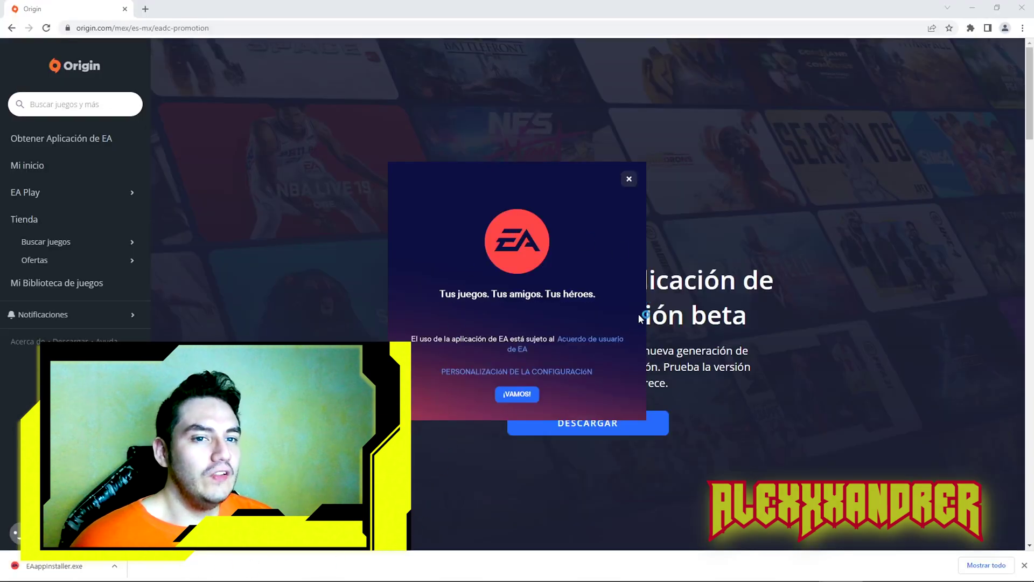
{"action": "left_click", "coordinate": [548, 372]}
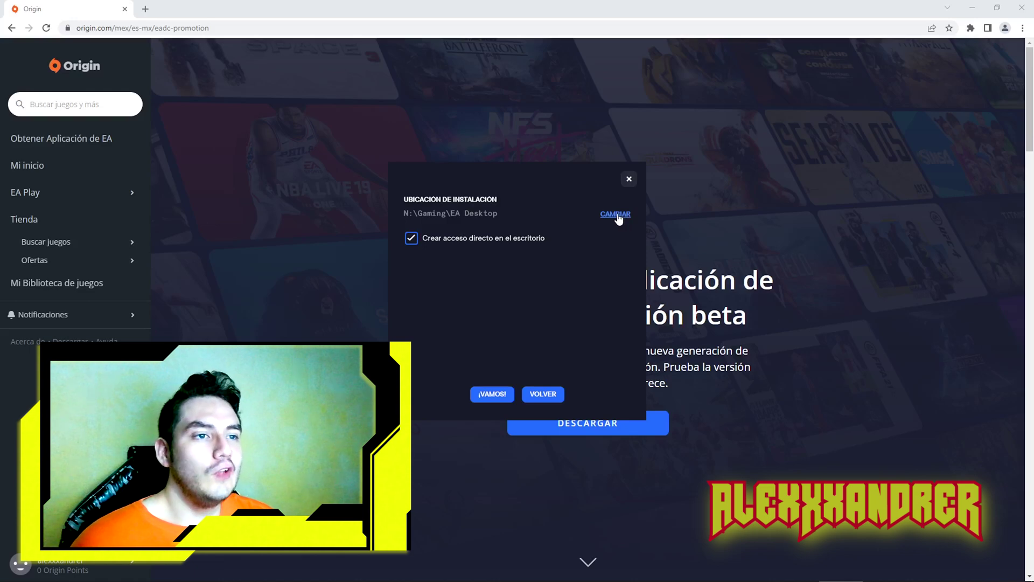
{"action": "left_click", "coordinate": [492, 394]}
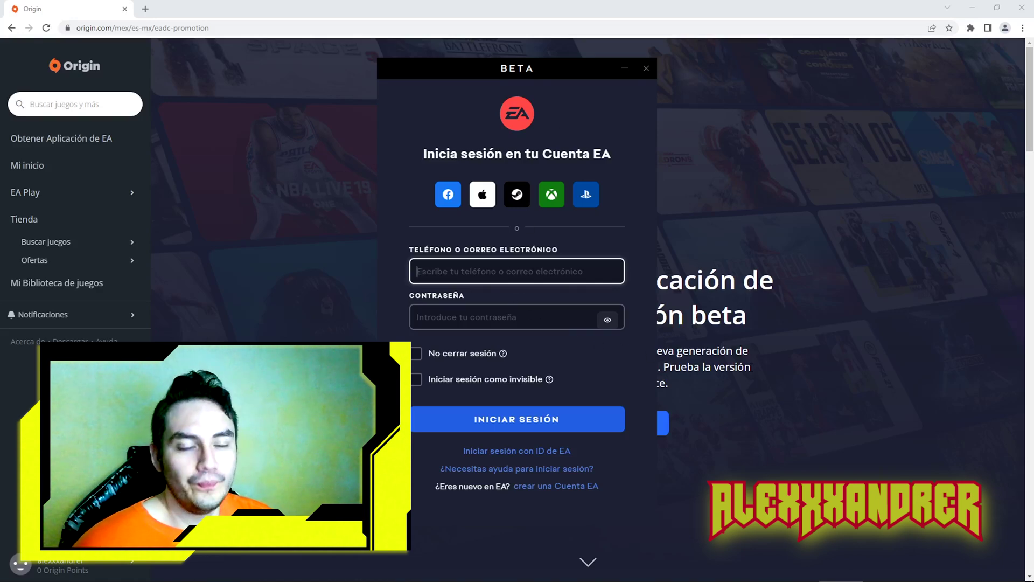
- Copy the account e-mail from the Notepad notes into the EA app sign-in e-mail field
{"action": "key", "text": "alt+Tab"}
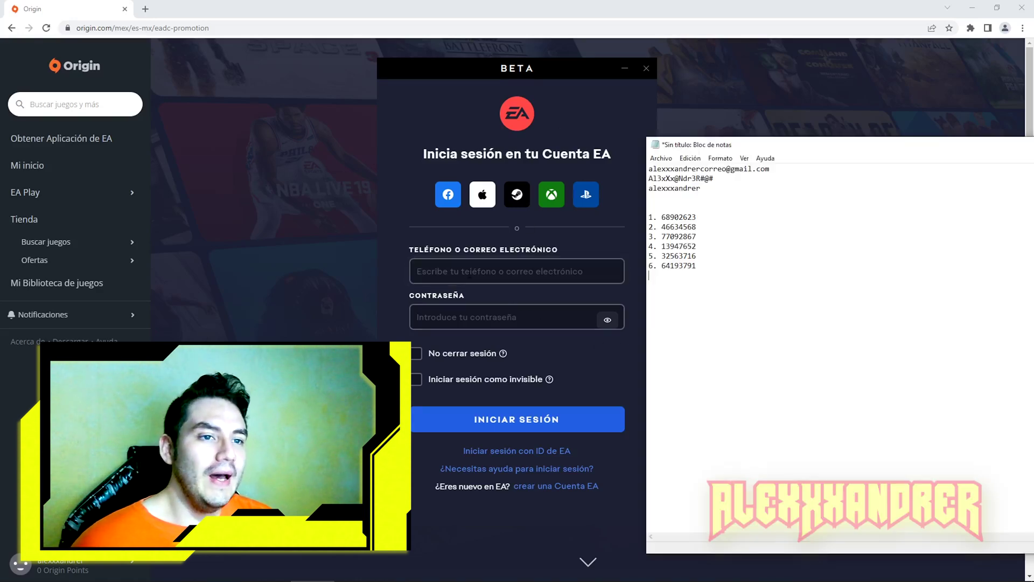
{"action": "left_click_drag", "start_coordinate": [778, 169], "coordinate": [649, 169]}
{"action": "key", "text": "ctrl+c"}
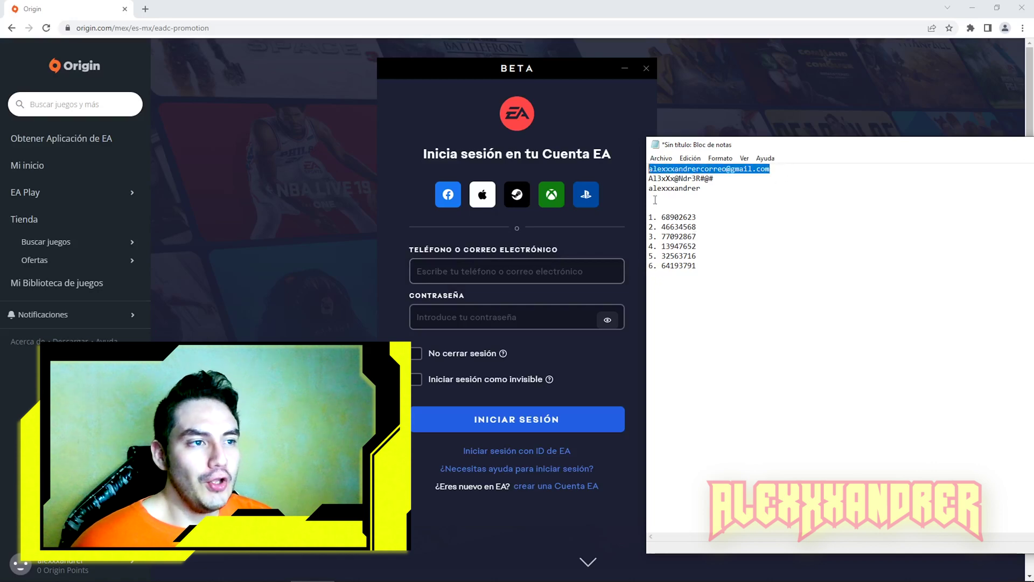
{"action": "key", "text": "alt+Tab"}
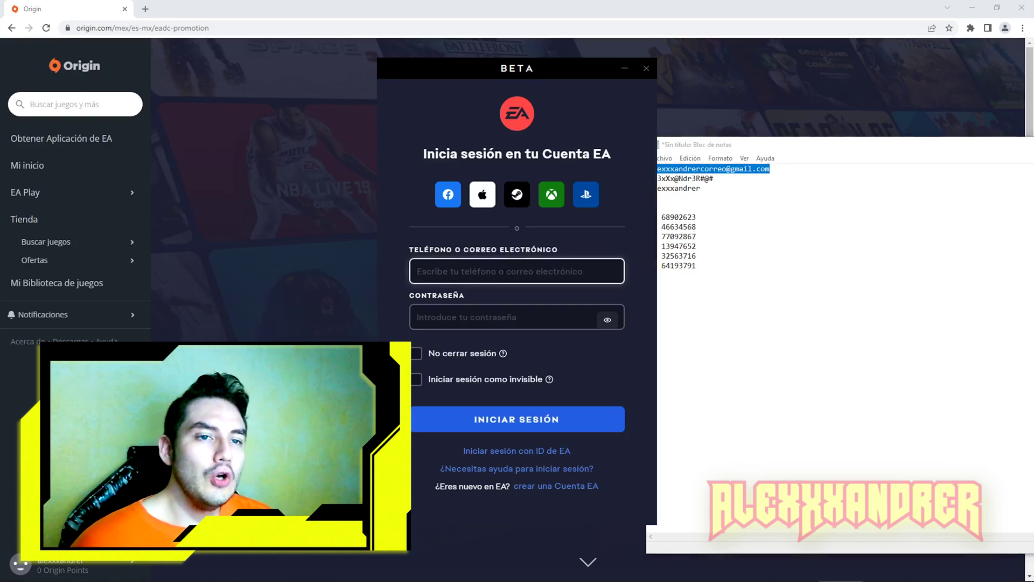
{"action": "key", "text": "ctrl+v"}
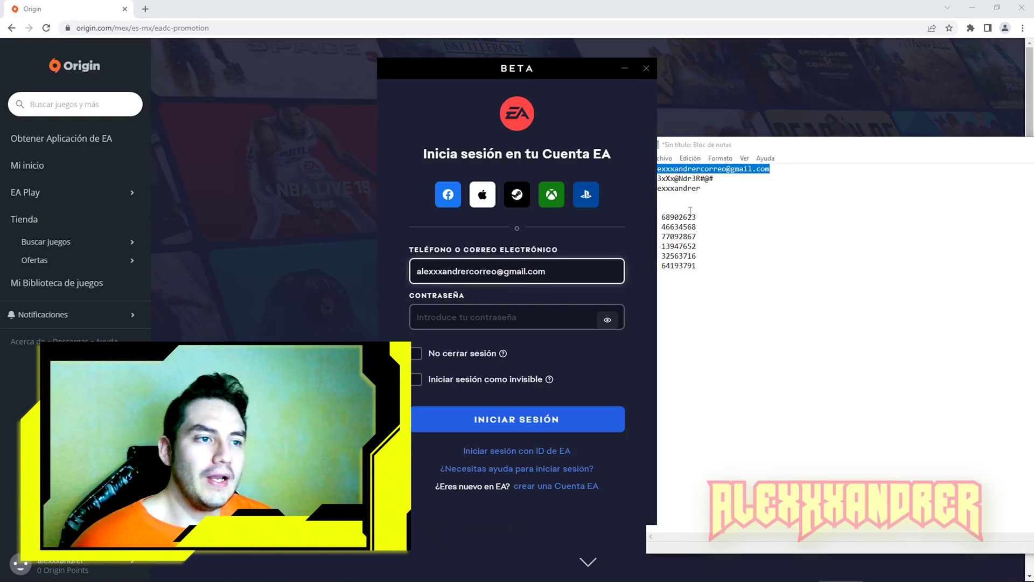
- Paste the account password from the notes into the Contraseña field and reveal it to check
{"action": "left_click_drag", "start_coordinate": [714, 178], "coordinate": [649, 178]}
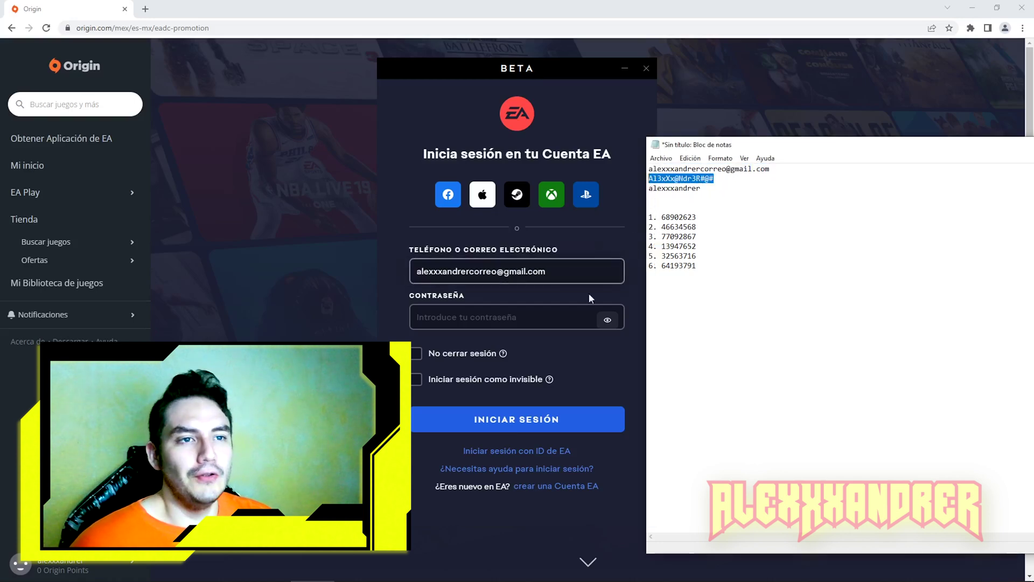
{"action": "left_click", "coordinate": [574, 314]}
{"action": "key", "text": "ctrl+v"}
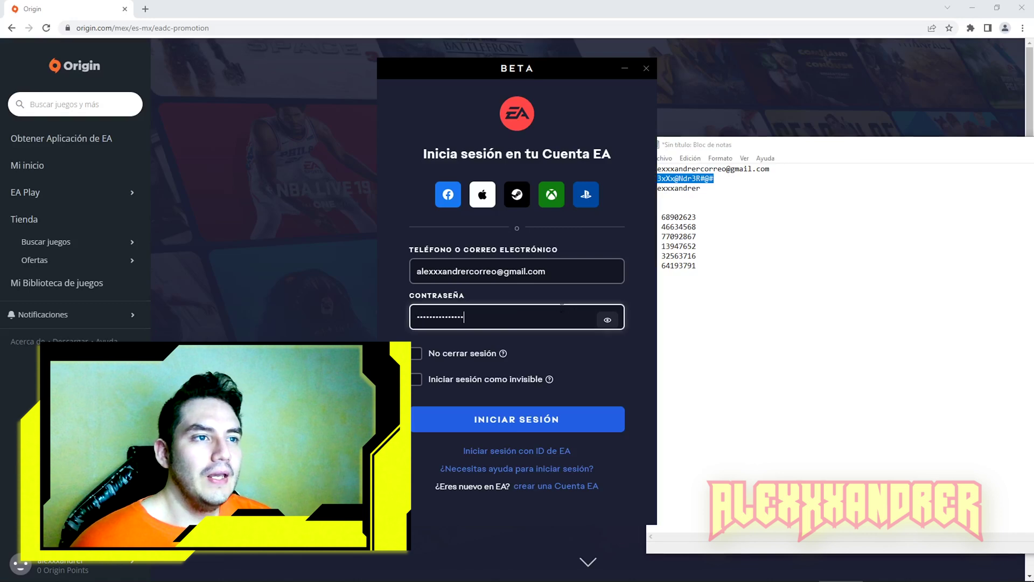
{"action": "left_click", "coordinate": [607, 321]}
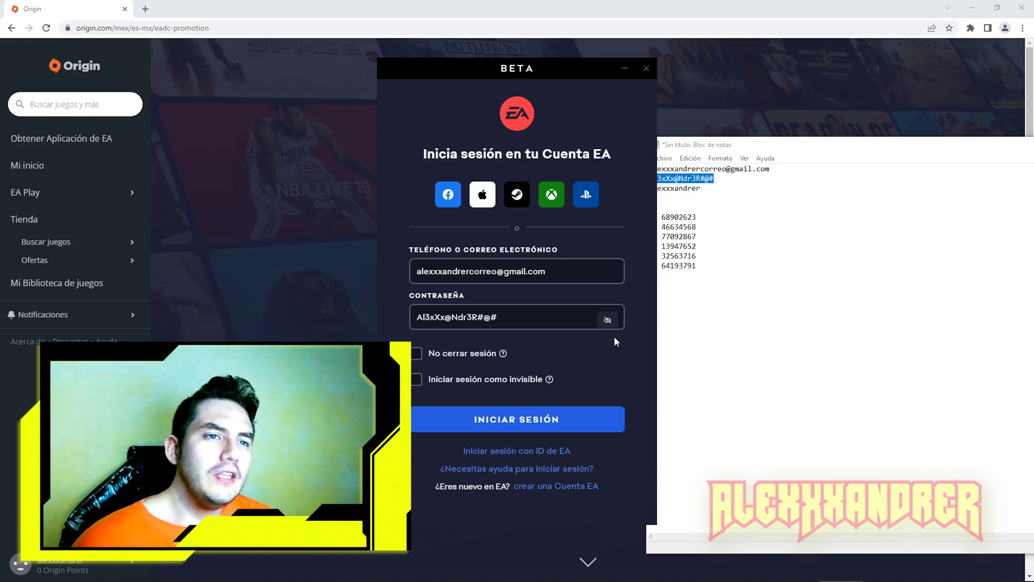
{"action": "left_click_drag", "start_coordinate": [534, 319], "coordinate": [415, 318]}
{"action": "left_click", "coordinate": [539, 318]}
{"action": "left_click", "coordinate": [595, 349]}
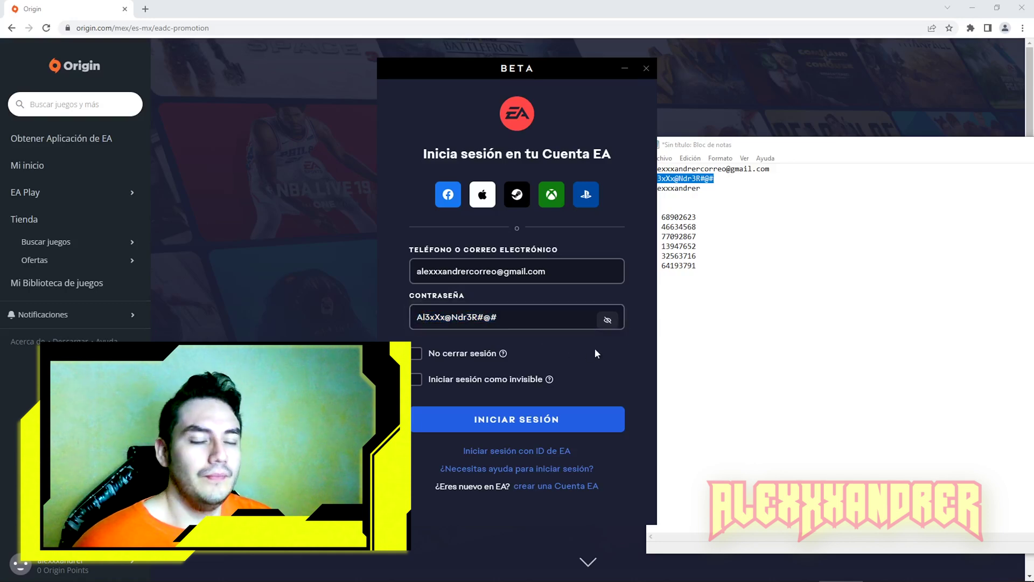
{"action": "mouse_move", "coordinate": [503, 354]}
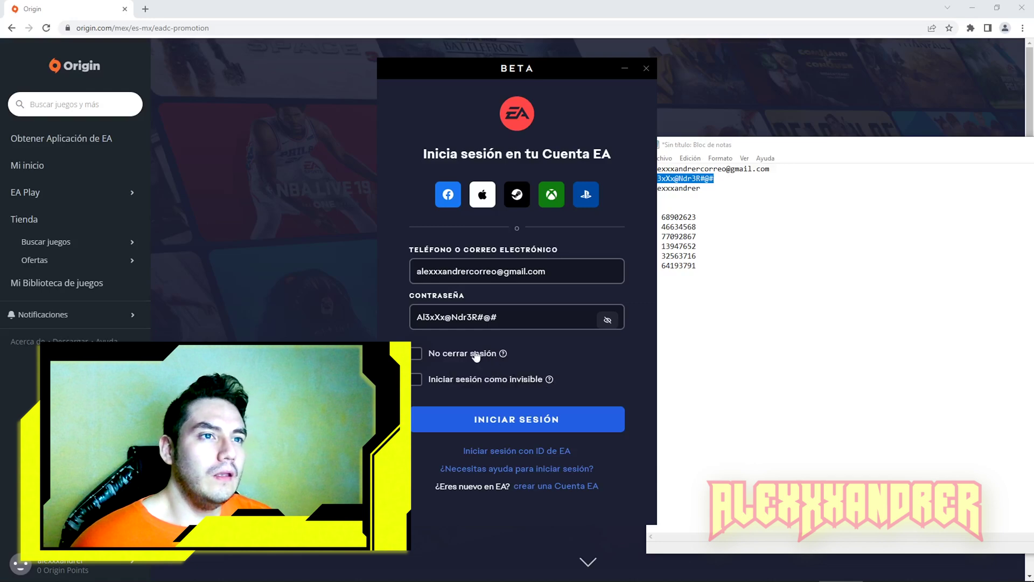
- Sign in by email with 'No cerrar sesión' and invisible sign-in both left off
{"action": "left_click", "coordinate": [455, 355]}
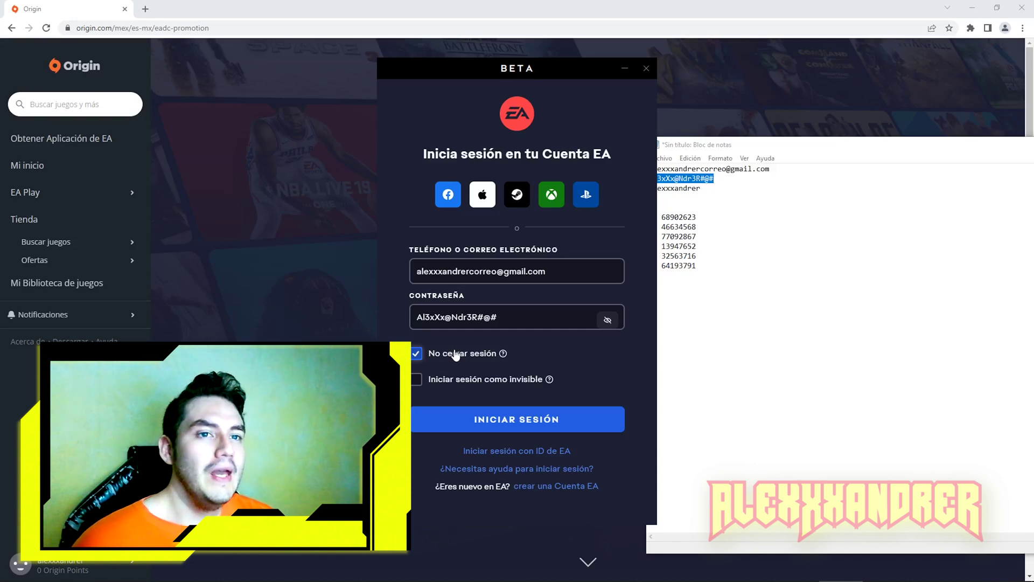
{"action": "left_click", "coordinate": [455, 356]}
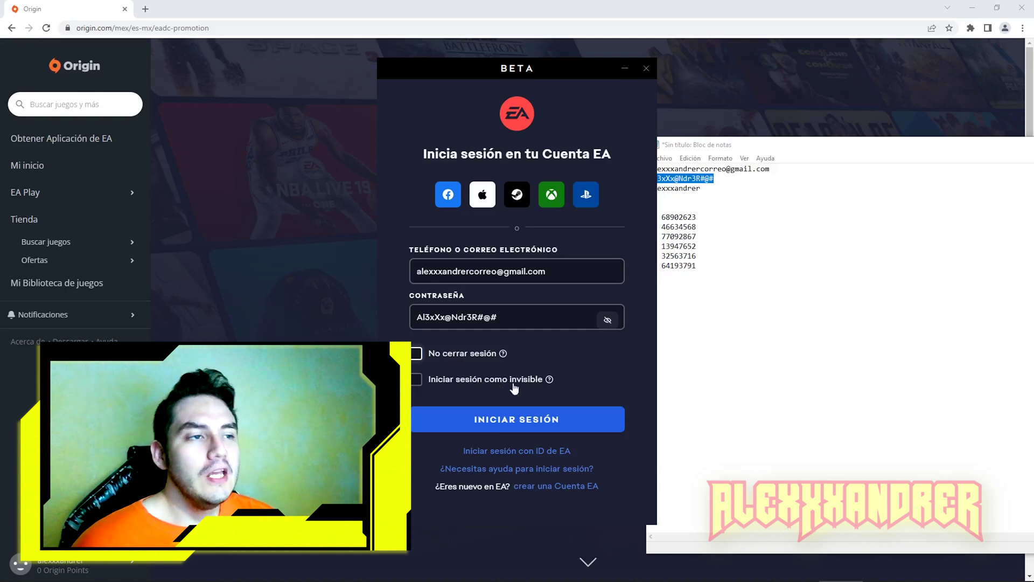
{"action": "mouse_move", "coordinate": [553, 384]}
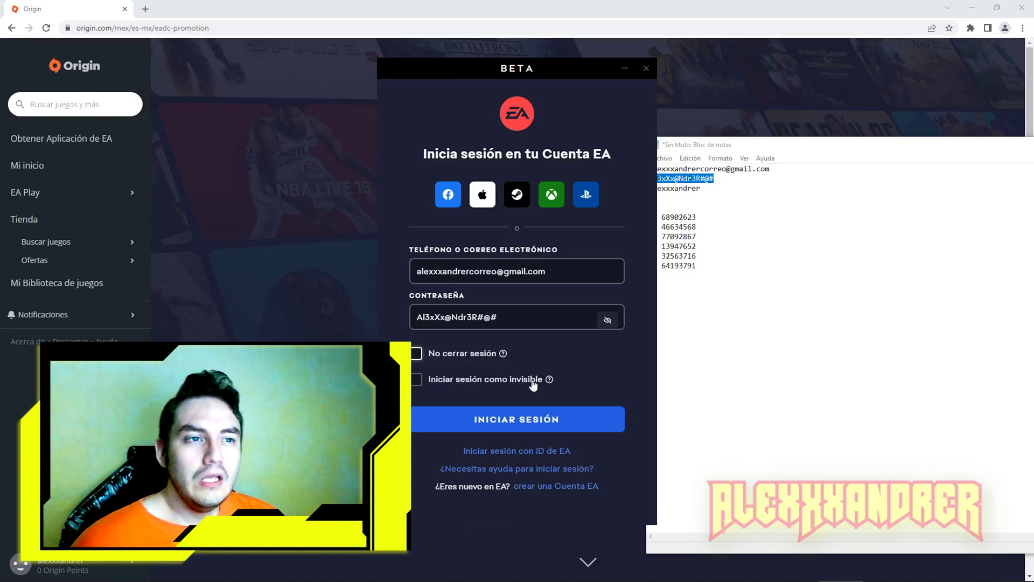
{"action": "left_click", "coordinate": [465, 381]}
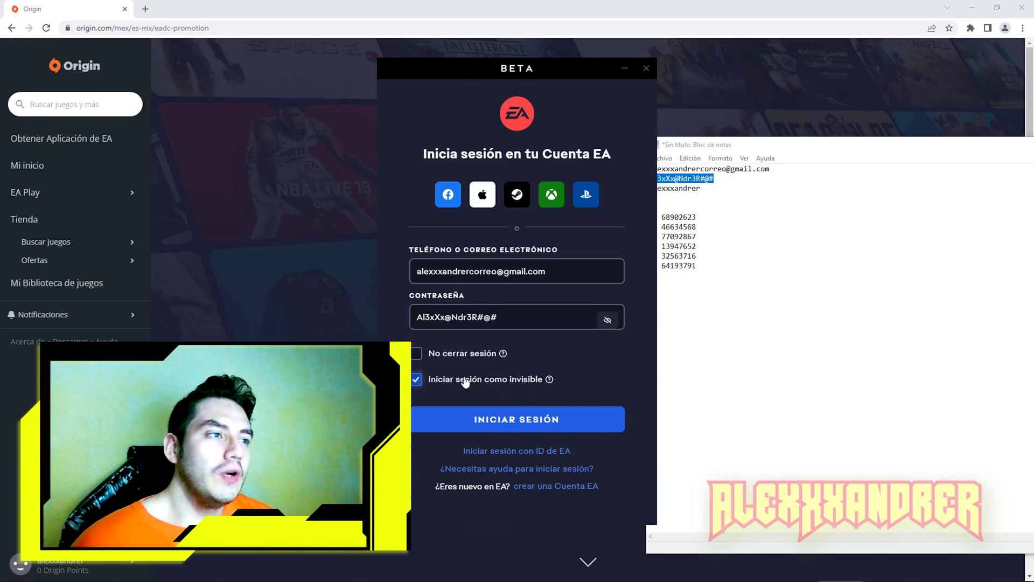
{"action": "left_click", "coordinate": [463, 383]}
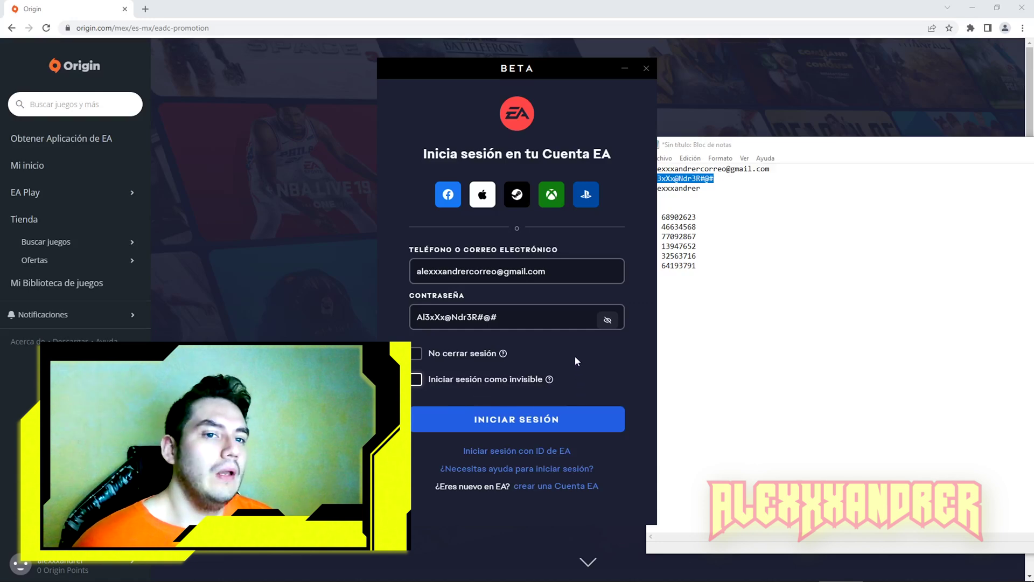
{"action": "left_click", "coordinate": [560, 453]}
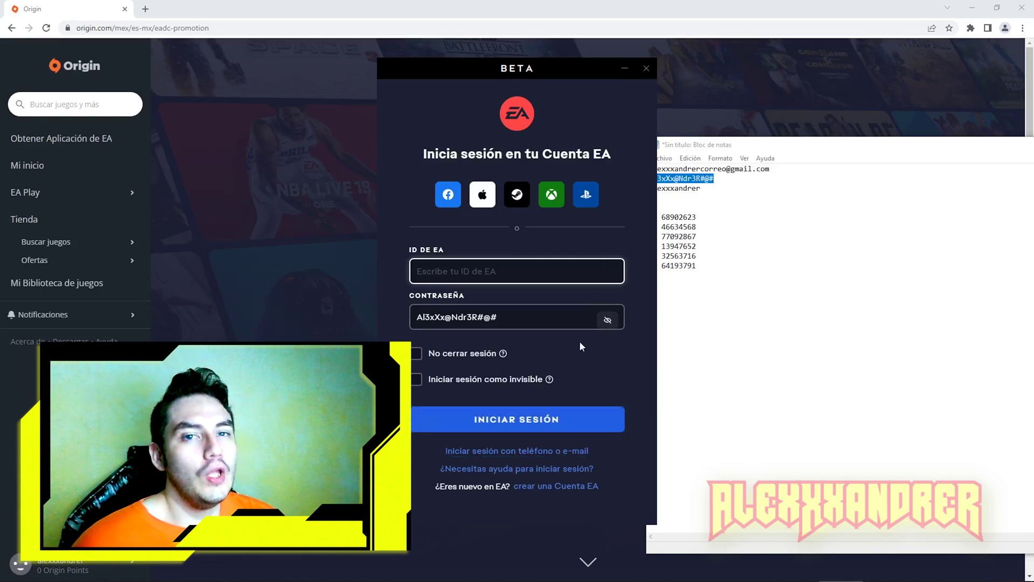
{"action": "left_click", "coordinate": [579, 450]}
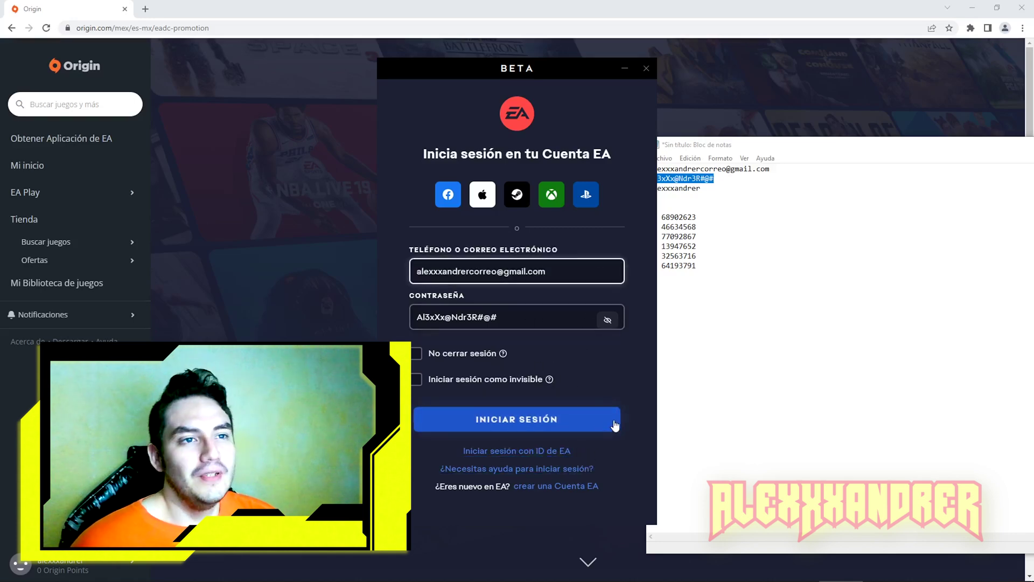
{"action": "left_click", "coordinate": [589, 422]}
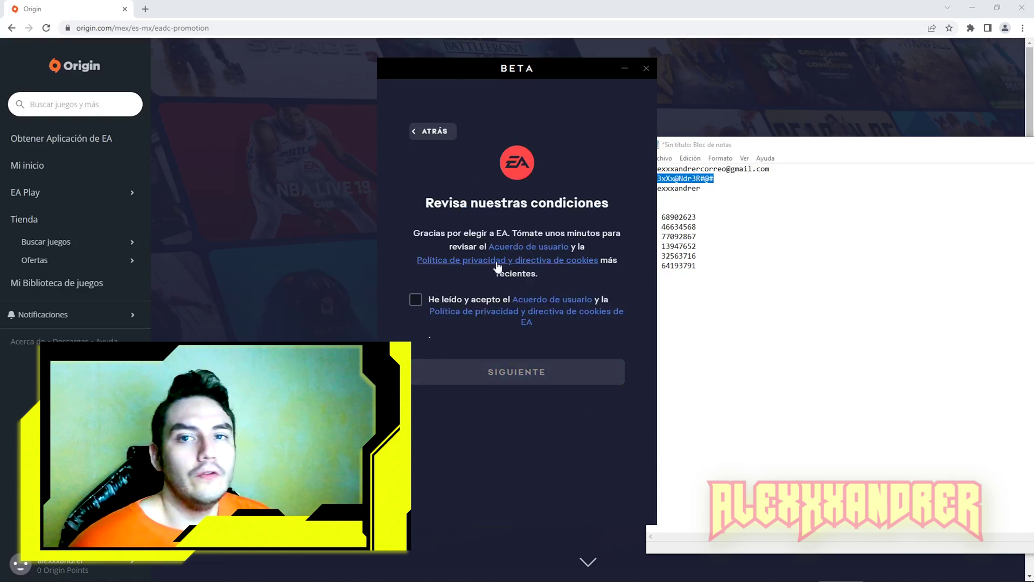
- Tick 'He leído y acepto' for the user agreement and privacy policy and continue
{"action": "left_click", "coordinate": [416, 301]}
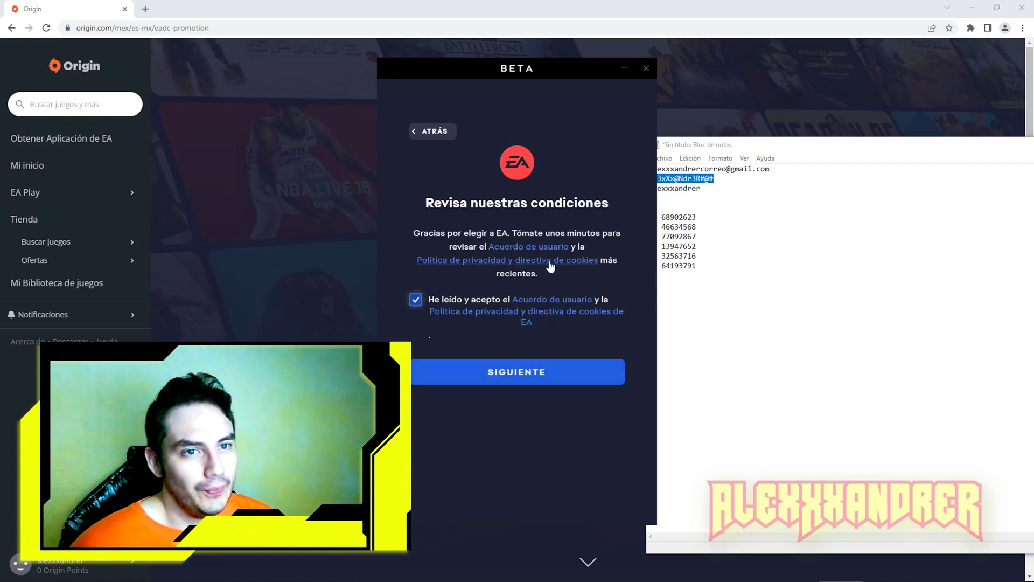
{"action": "left_click", "coordinate": [601, 384]}
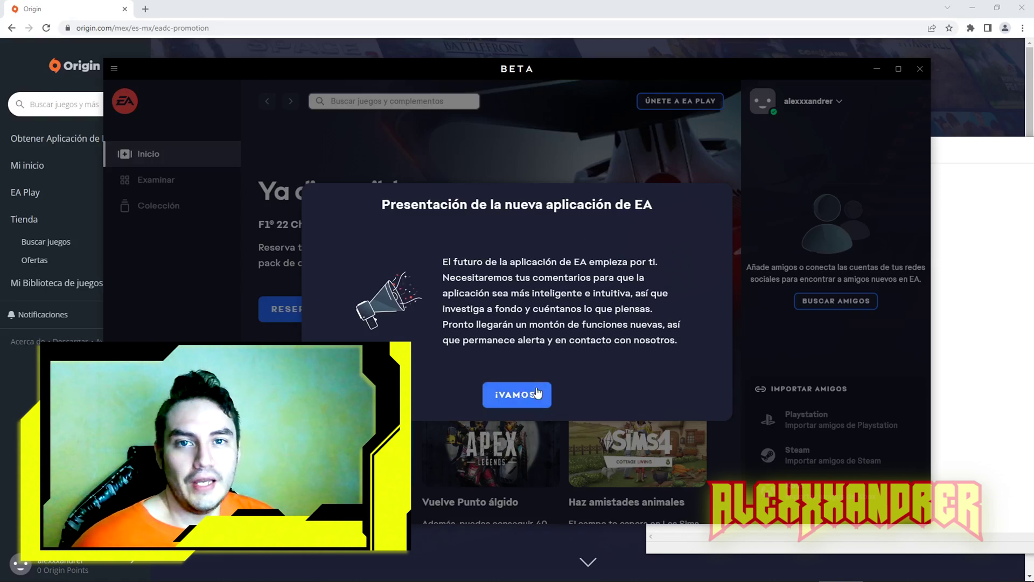
- Close the ¡VAMOS! welcome and the three-step tour, then scroll the Inicio home page
{"action": "left_click", "coordinate": [517, 394]}
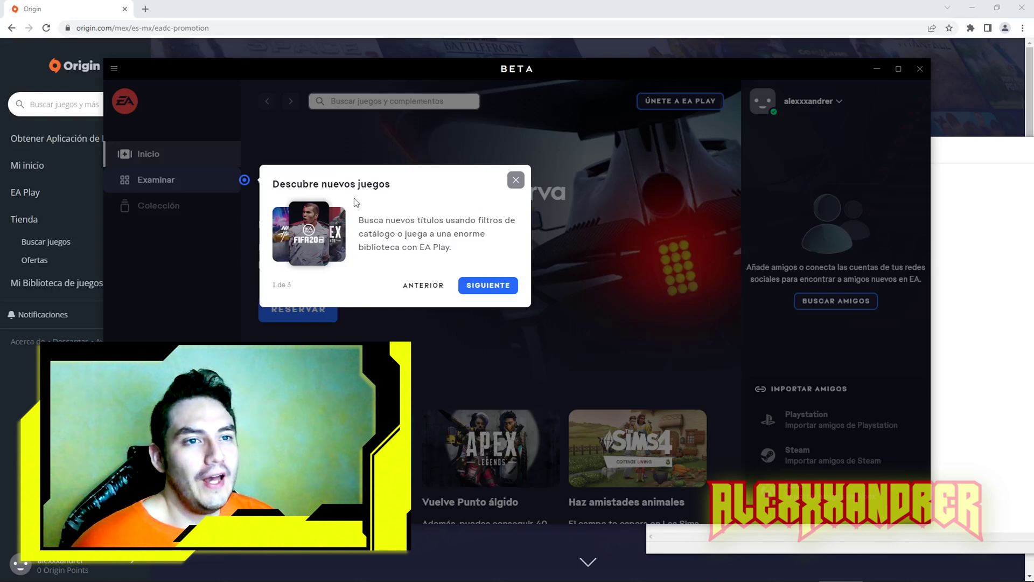
{"action": "left_click", "coordinate": [479, 287]}
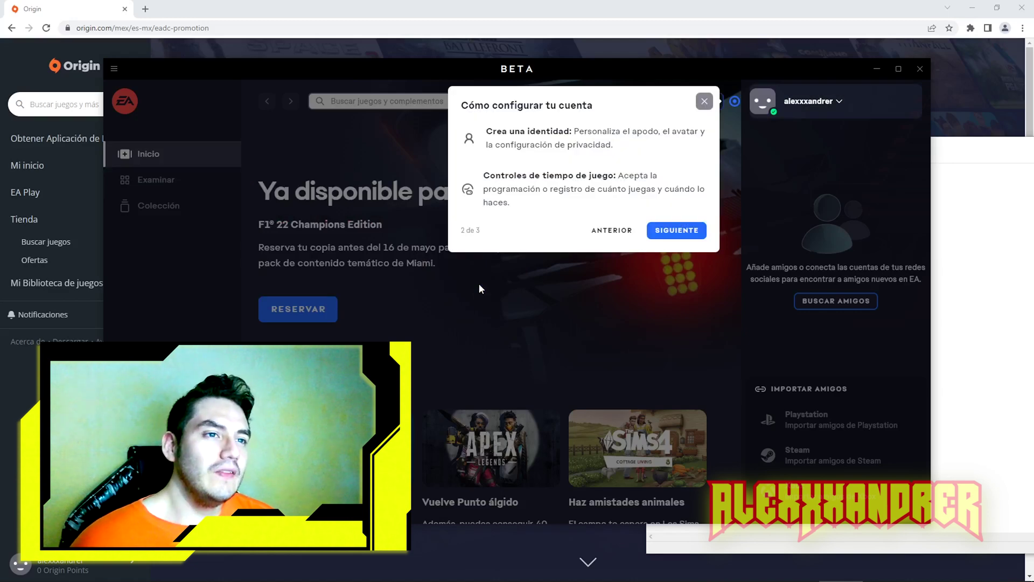
{"action": "left_click", "coordinate": [671, 230]}
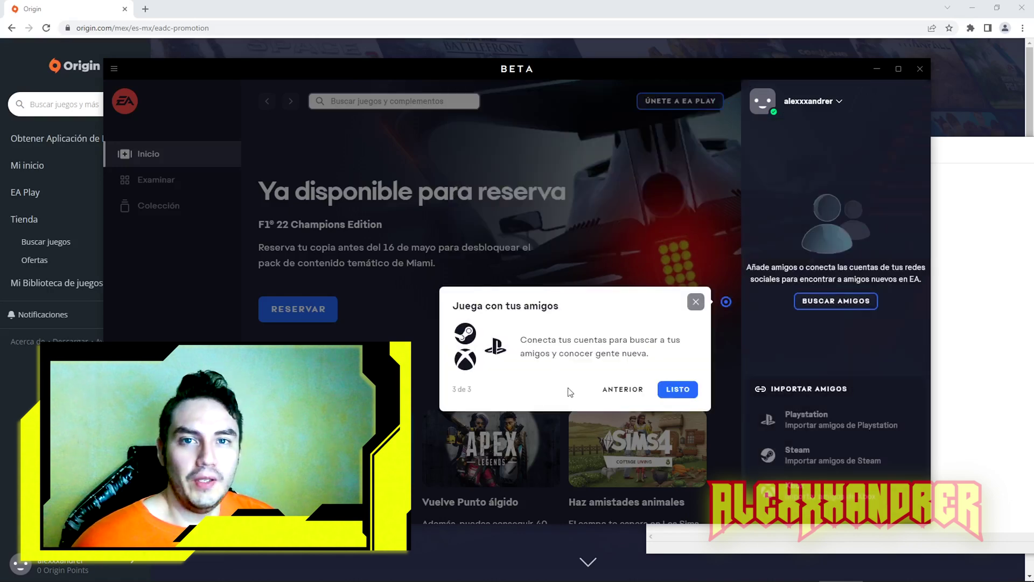
{"action": "left_click", "coordinate": [691, 393]}
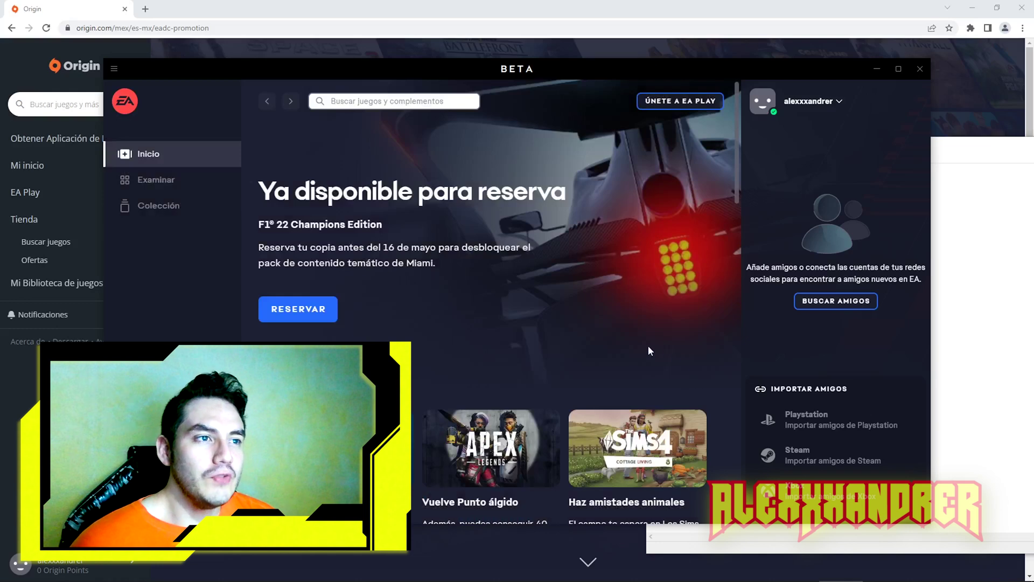
{"action": "scroll", "coordinate": [439, 372], "scroll_direction": "down", "scroll_amount": 2}
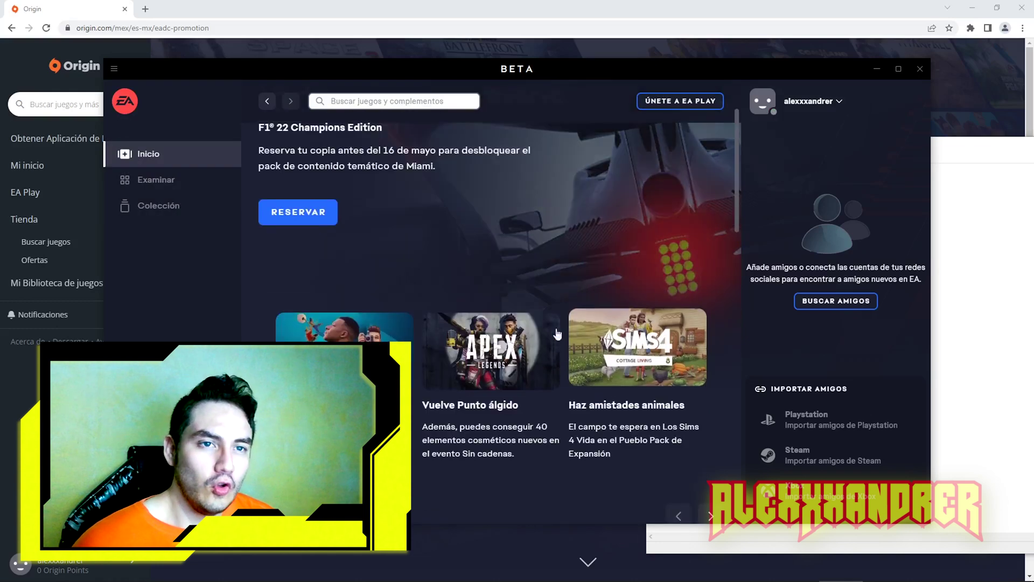
- Search the store for 'apex', open Apex Legends and start its download
{"action": "left_click", "coordinate": [501, 359]}
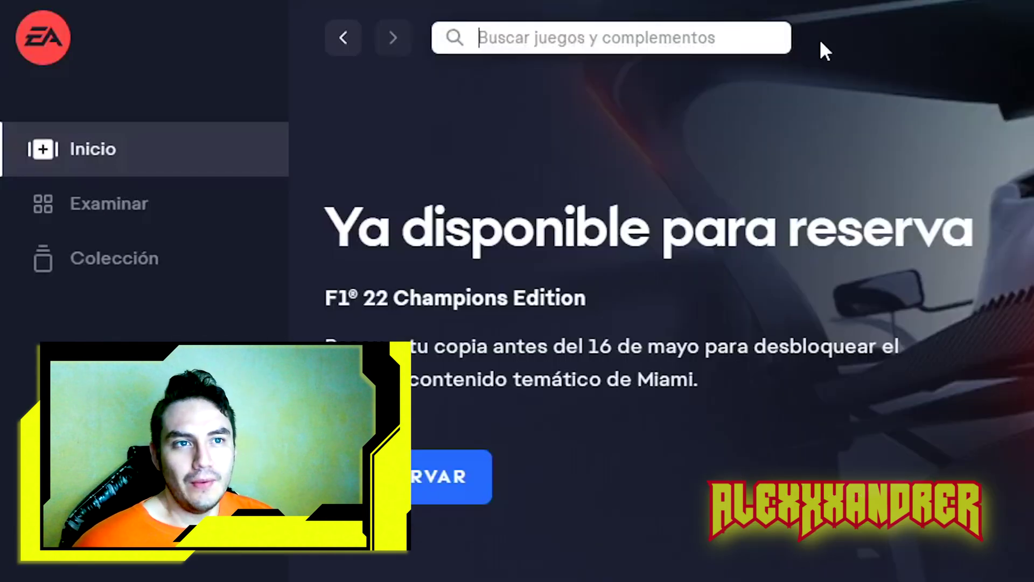
{"action": "type", "text": "apex"}
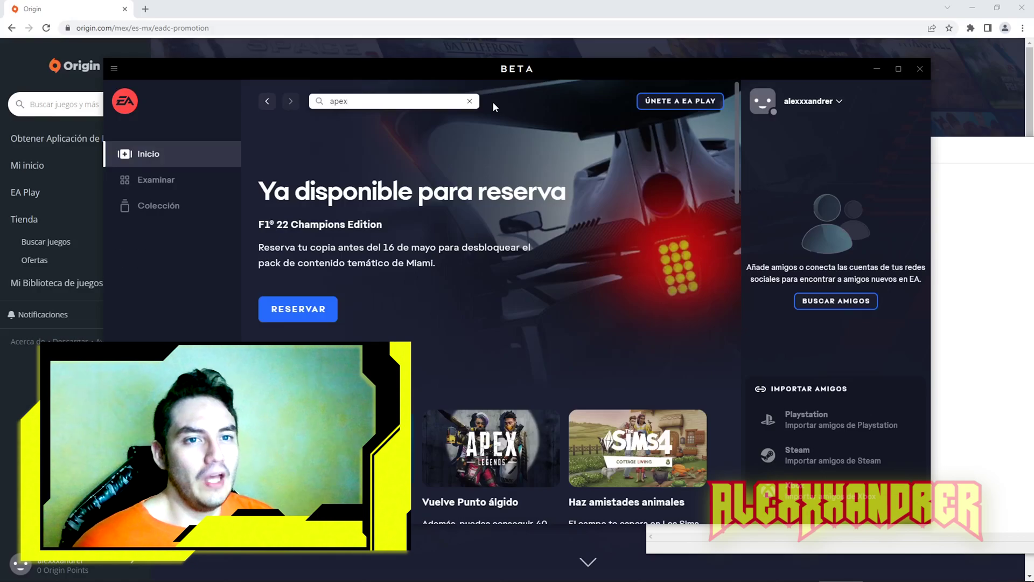
{"action": "key", "text": "Return"}
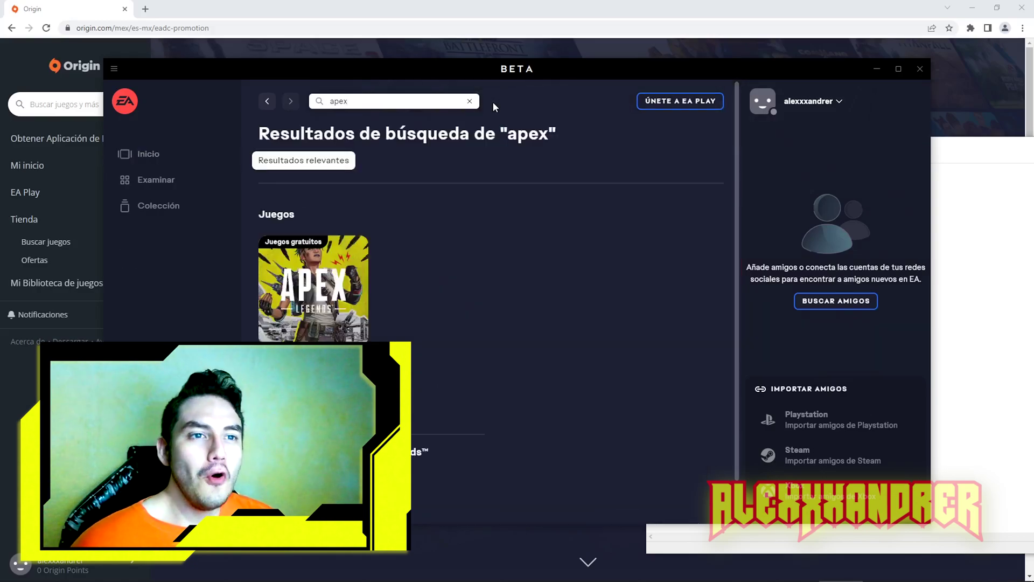
{"action": "scroll", "coordinate": [552, 277], "scroll_direction": "down", "scroll_amount": 1}
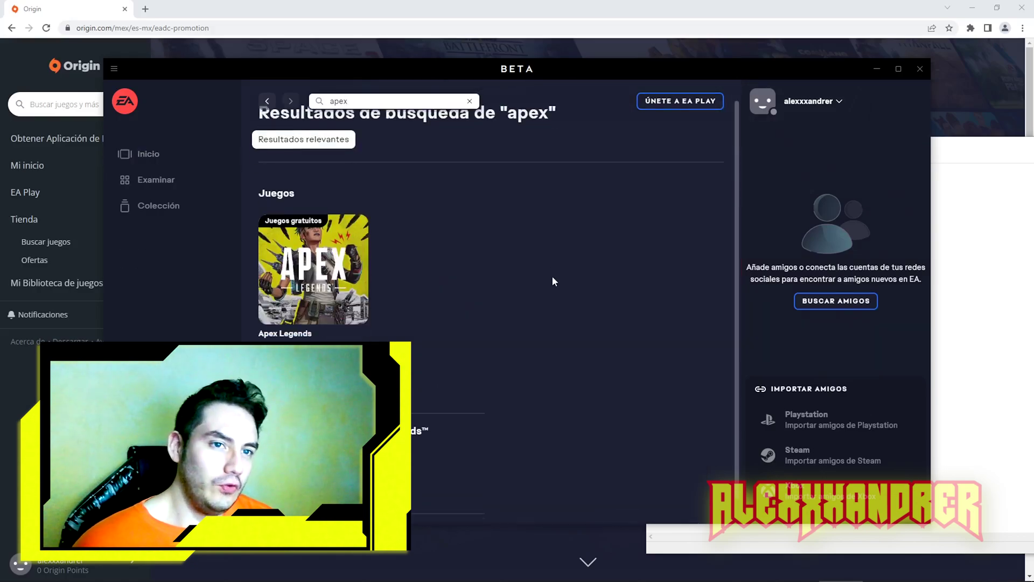
{"action": "left_click", "coordinate": [331, 219]}
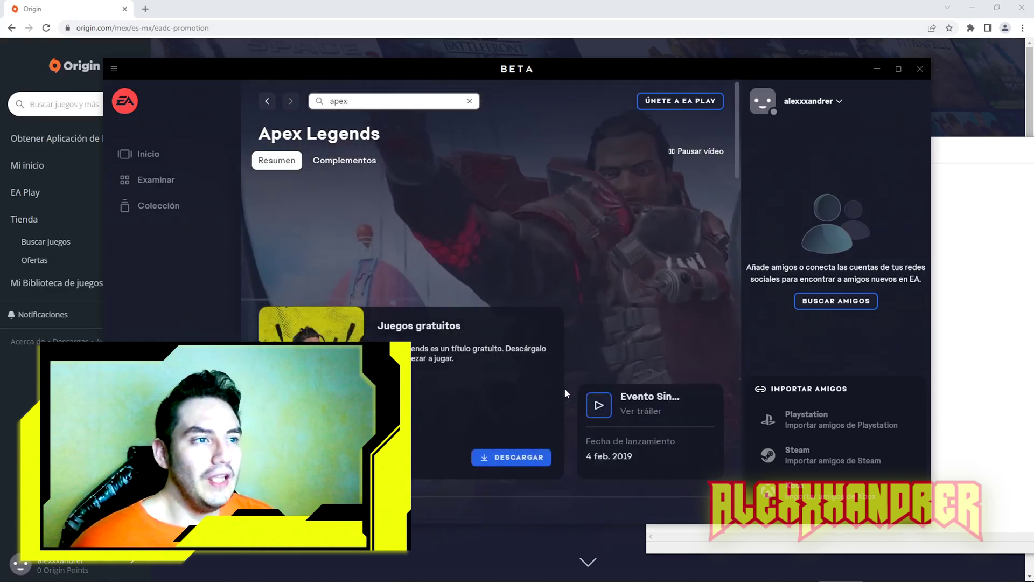
{"action": "scroll", "coordinate": [551, 413], "scroll_direction": "down", "scroll_amount": 1}
{"action": "left_click", "coordinate": [516, 425]}
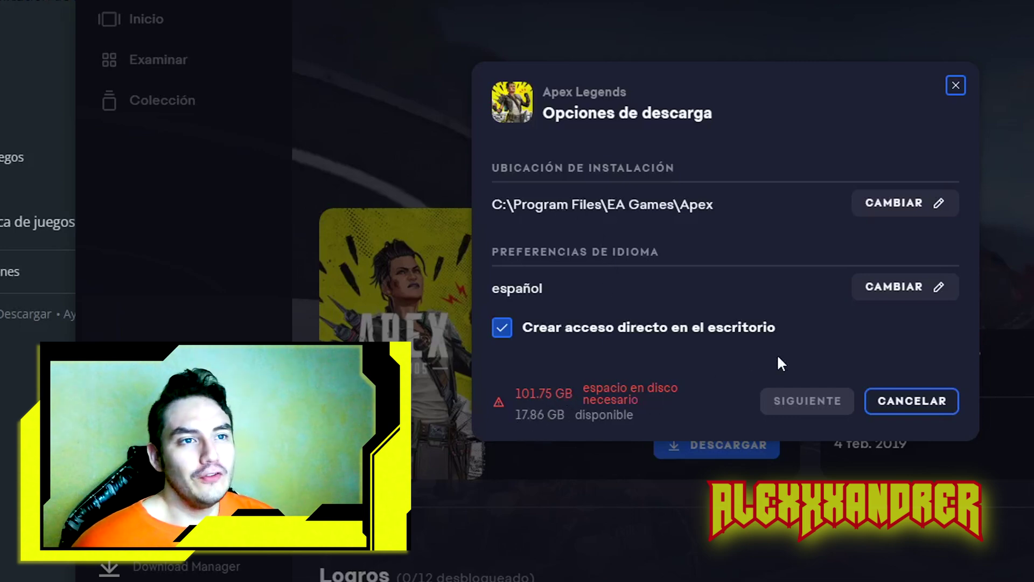
- Change the Apex install folder to N:\Gaming\EA Games\Apex and keep español as language
{"action": "left_click", "coordinate": [938, 201]}
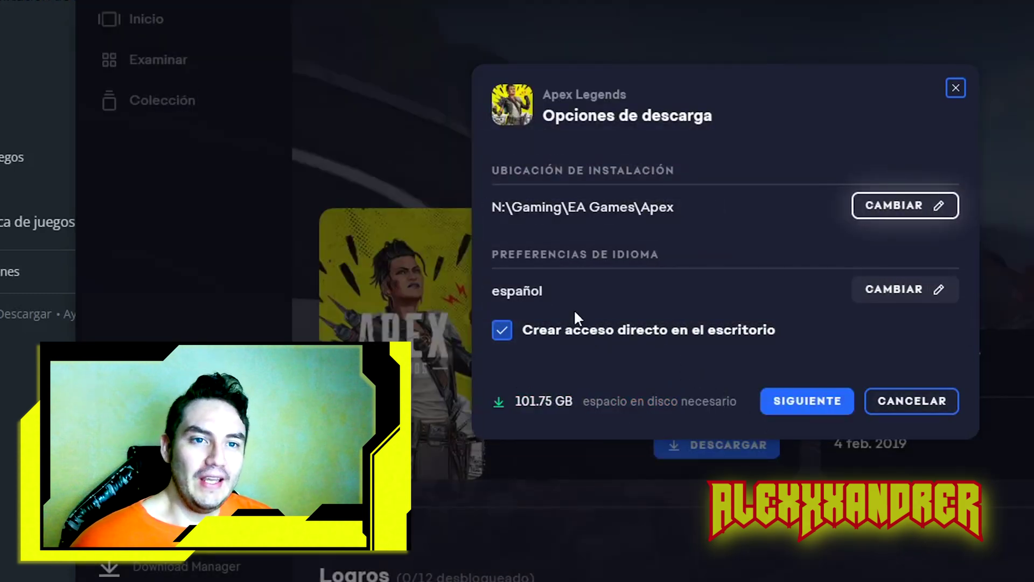
{"action": "left_click", "coordinate": [894, 289]}
{"action": "left_click", "coordinate": [959, 272]}
{"action": "scroll", "coordinate": [739, 339], "scroll_direction": "down", "scroll_amount": 5}
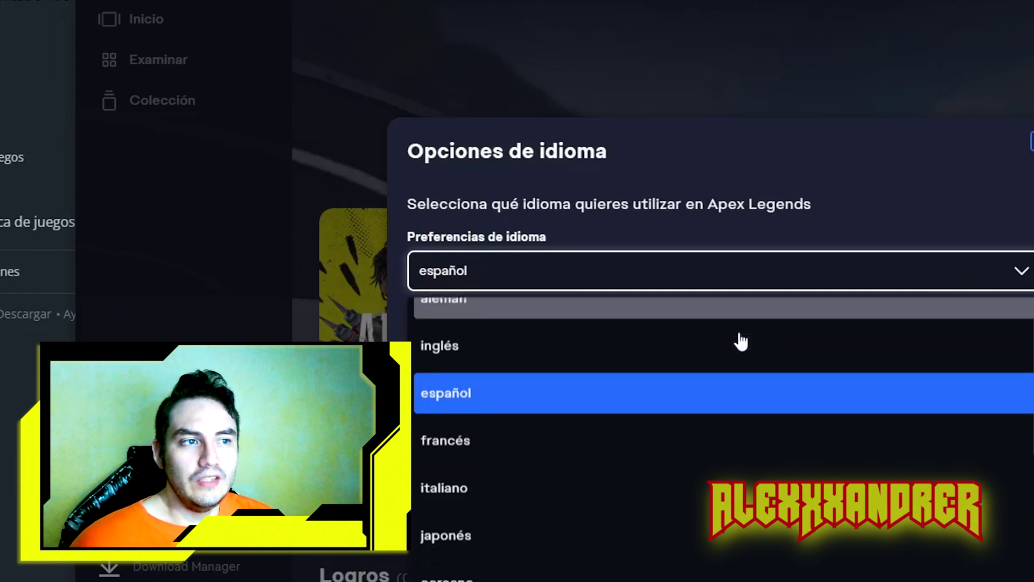
{"action": "scroll", "coordinate": [629, 340], "scroll_direction": "up", "scroll_amount": 5}
{"action": "left_click", "coordinate": [676, 317]}
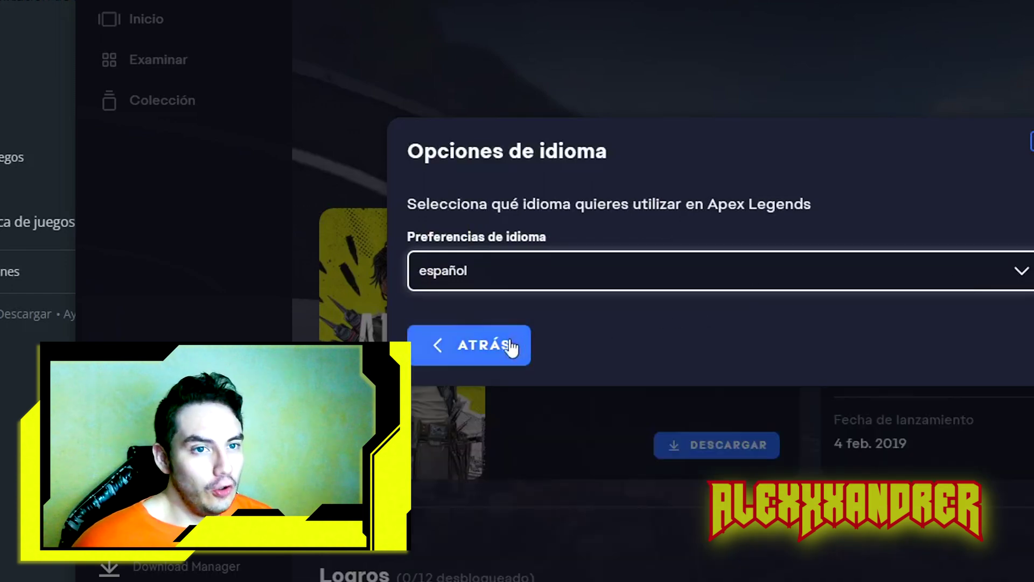
{"action": "left_click", "coordinate": [473, 344]}
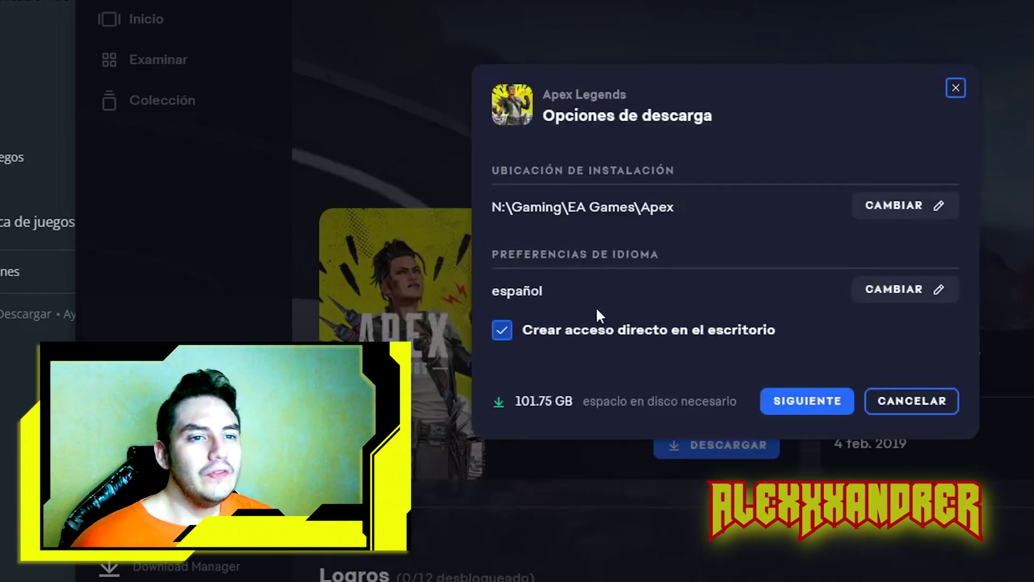